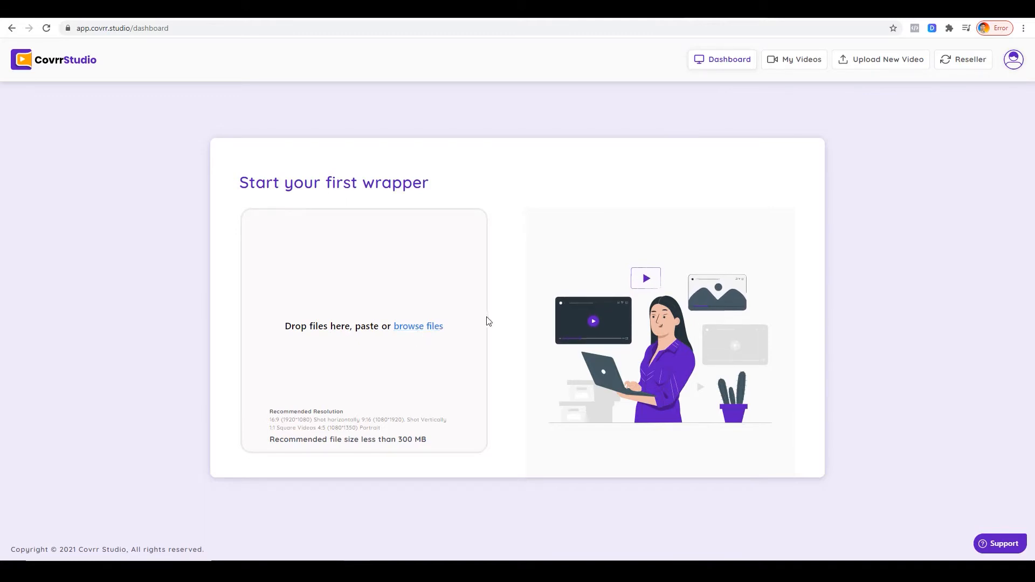
Step: Upload the talking head video from the Youtube folder on drive D to start the first wrapper
left_click(296, 570)
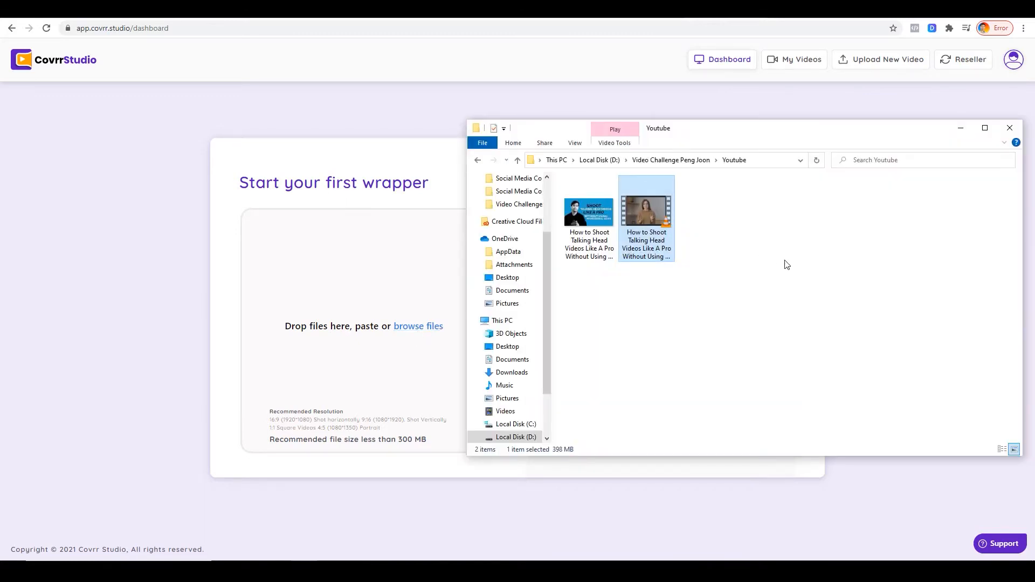
left_click_drag(726, 136, 728, 132)
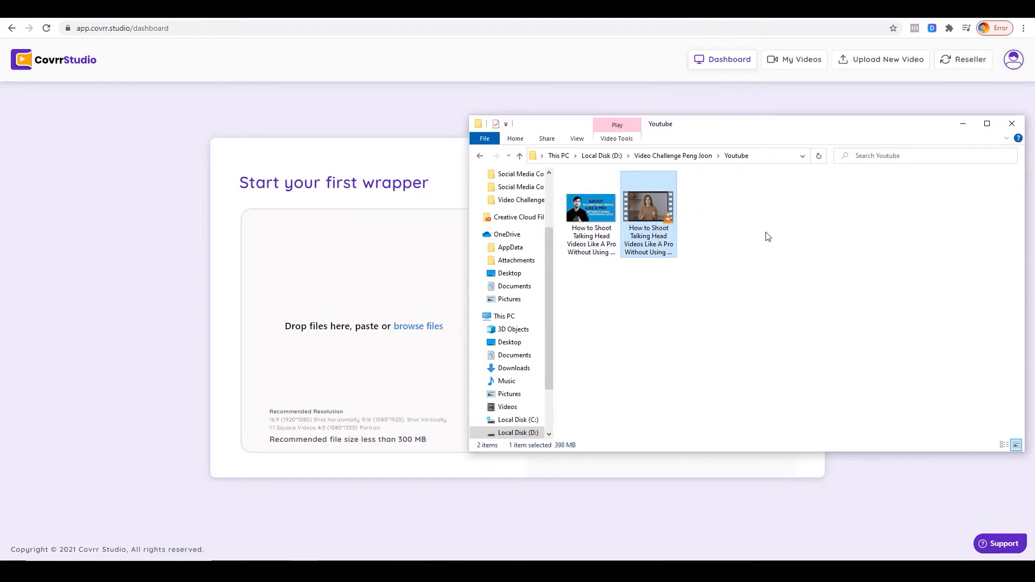
left_click_drag(655, 212, 342, 296)
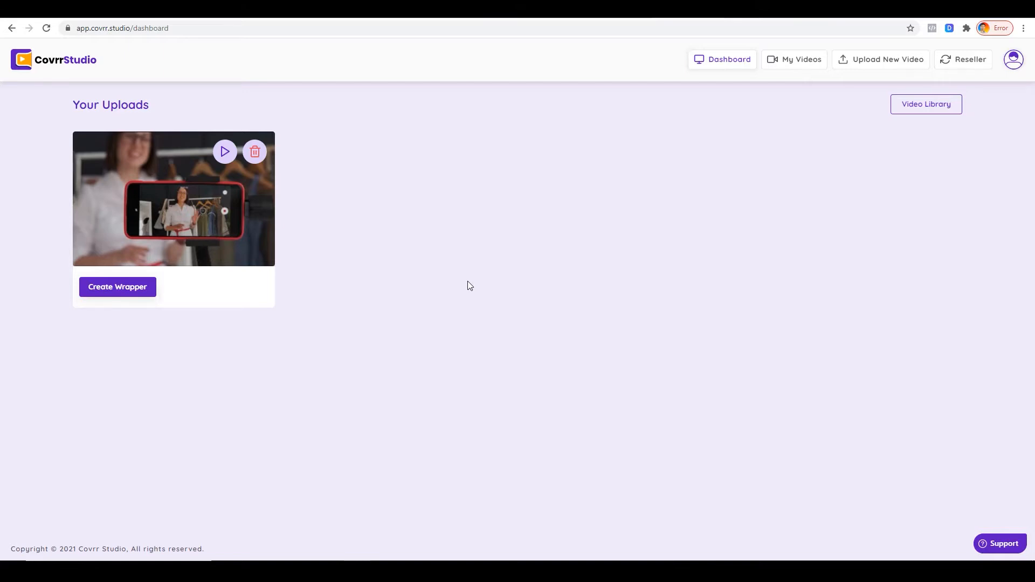
Step: Create a wrapper for the uploaded video from the 1:1 on 16:9 template reading "Ready to 10x your biz?"
left_click(119, 286)
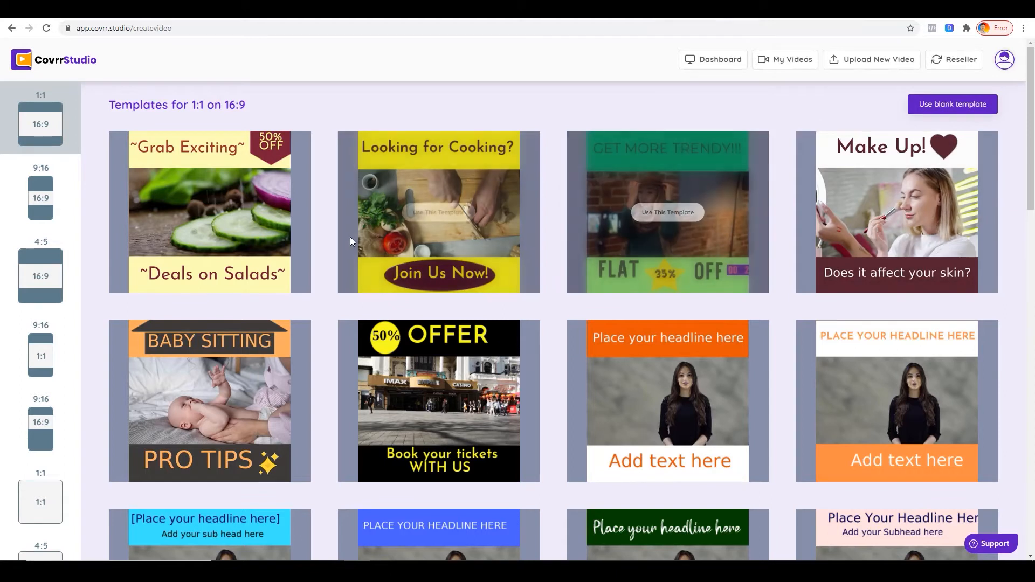
scroll(356, 237, "down", 5)
scroll(367, 239, "down", 15)
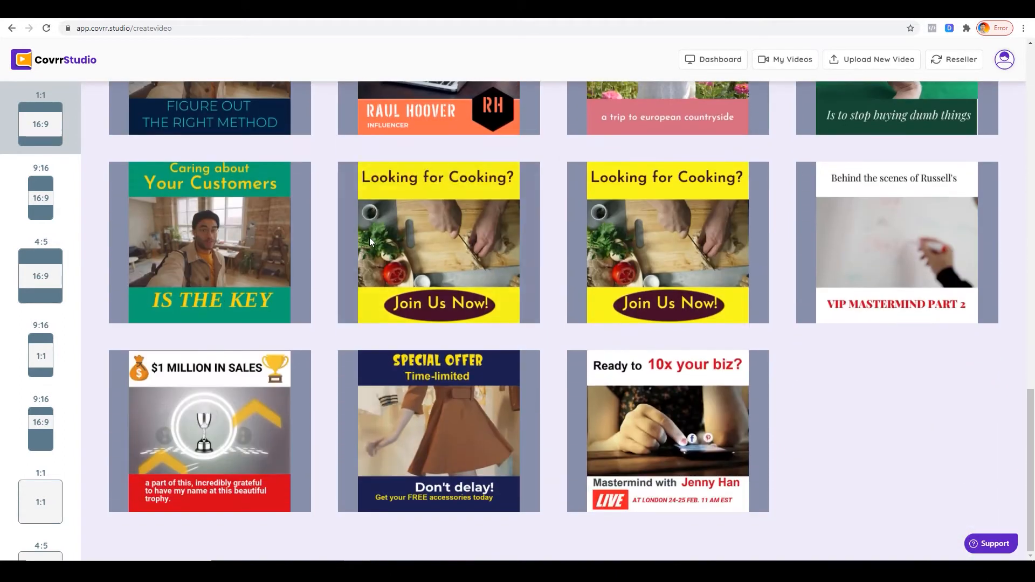
mouse_move(370, 238)
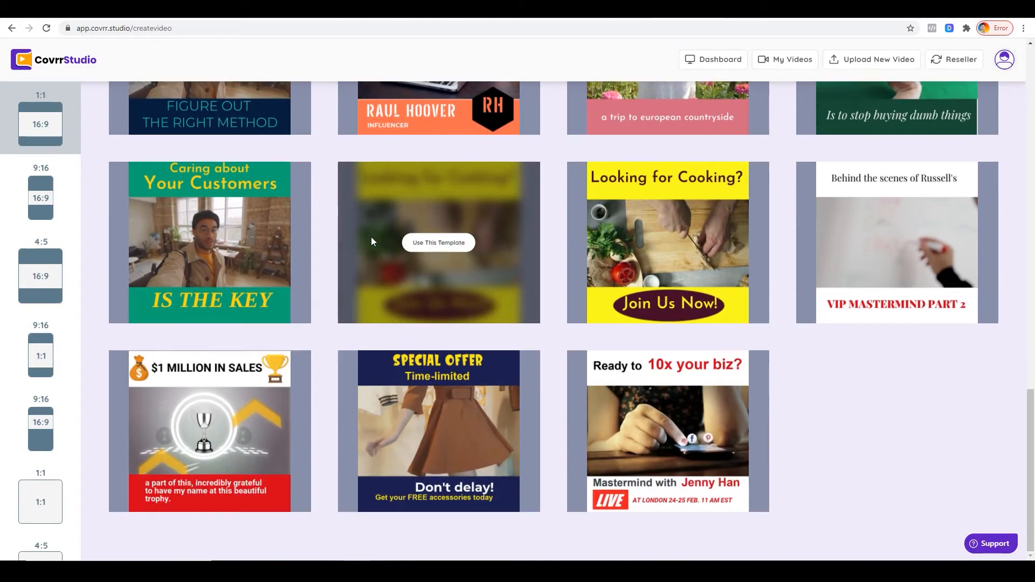
scroll(956, 394, "up", 5)
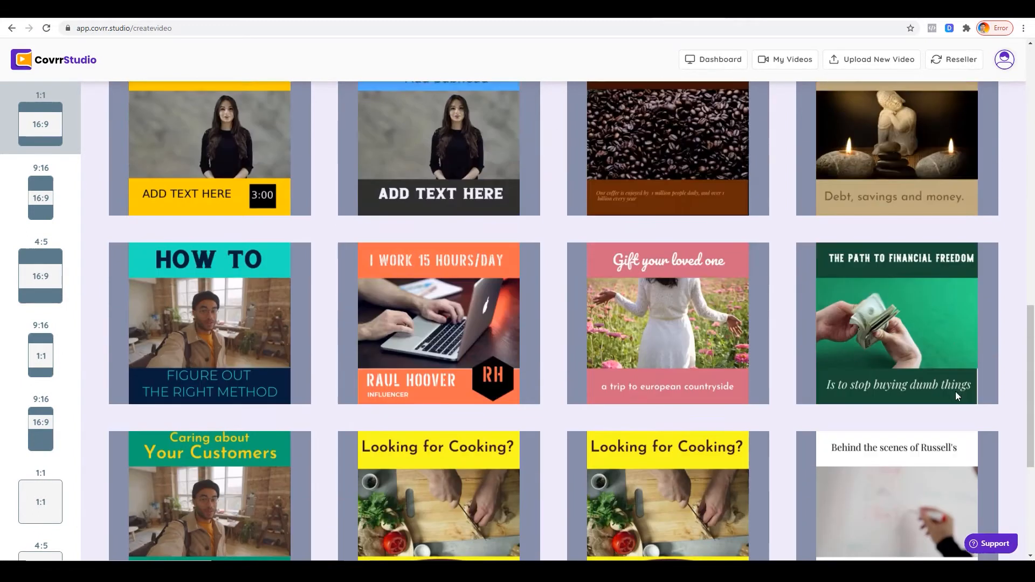
scroll(956, 391, "down", 5)
mouse_move(661, 433)
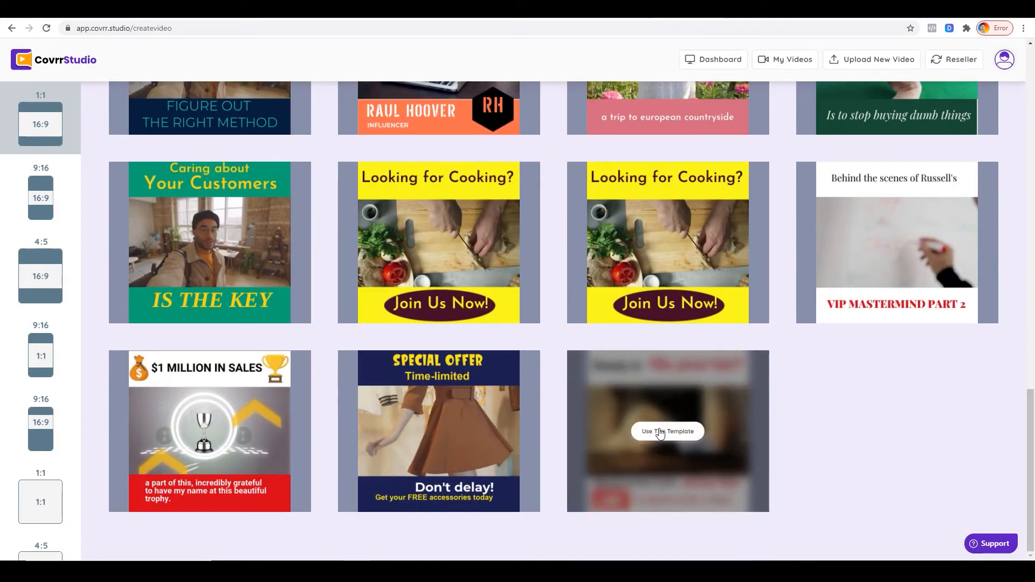
left_click(676, 436)
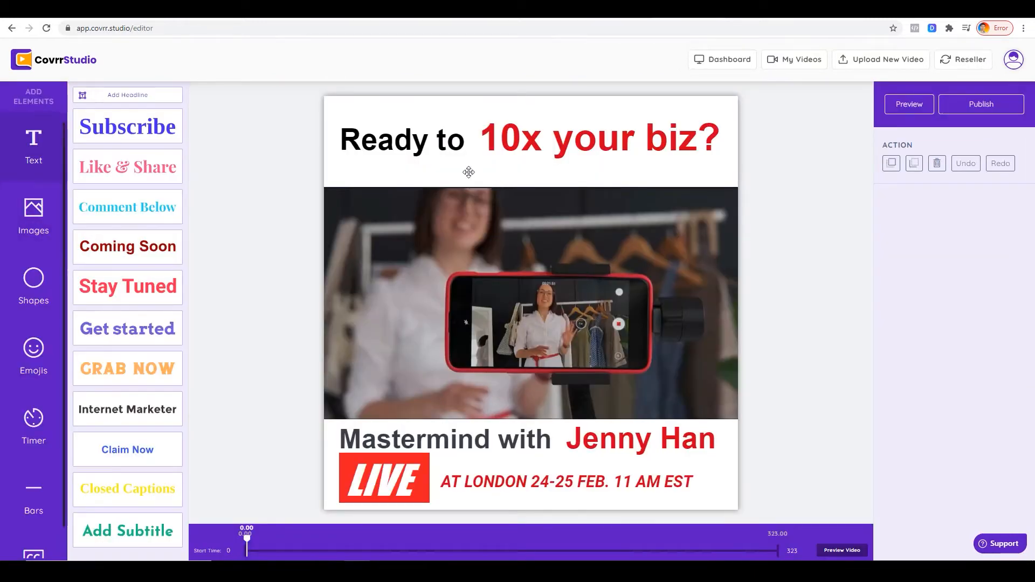
Step: Replace the black "Ready to" text with "Awesome"
left_click(436, 143)
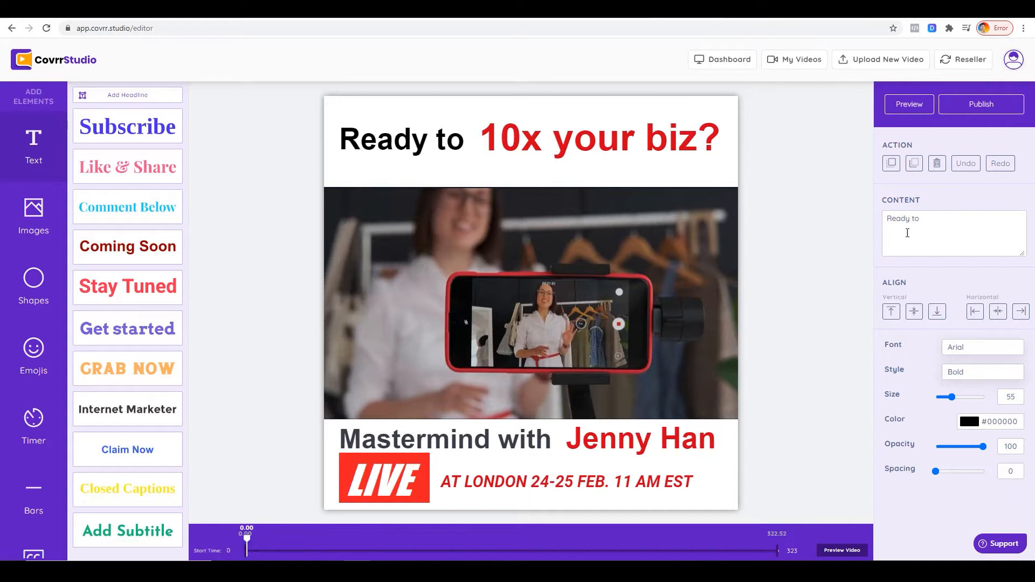
left_click_drag(889, 219, 928, 219)
type("Awes")
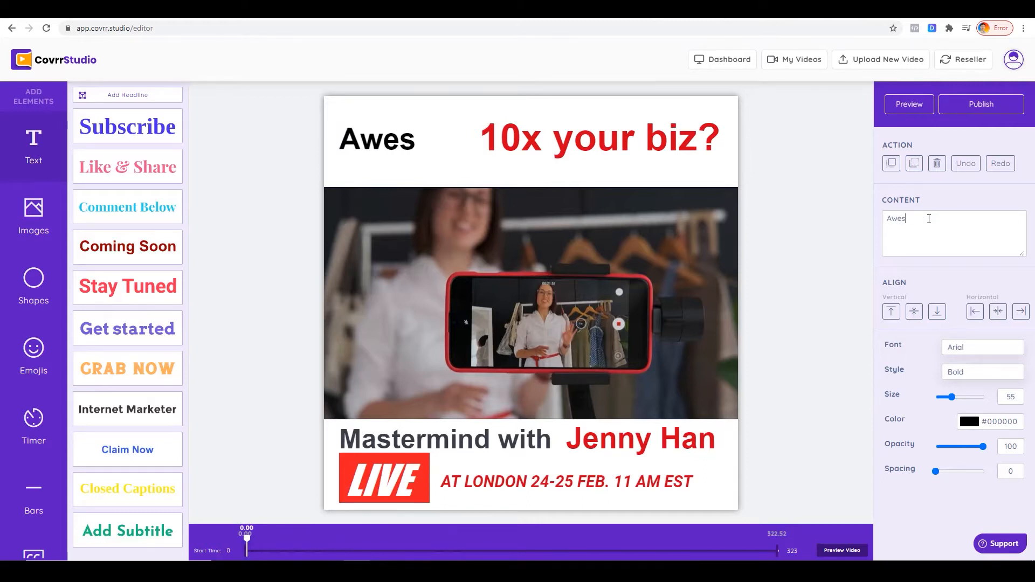
type("ome")
Step: Replace the red "10x your biz?" text with "HEADLINE"
left_click(638, 157)
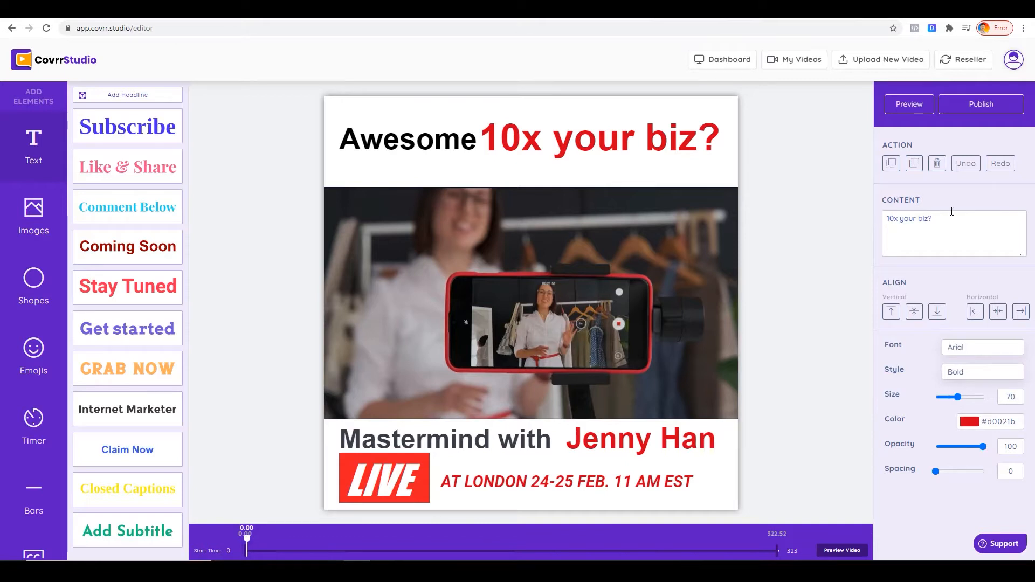
left_click(956, 222)
key("ctrl+a")
key("BackSpace")
key("Caps_Lock")
type("HEAD")
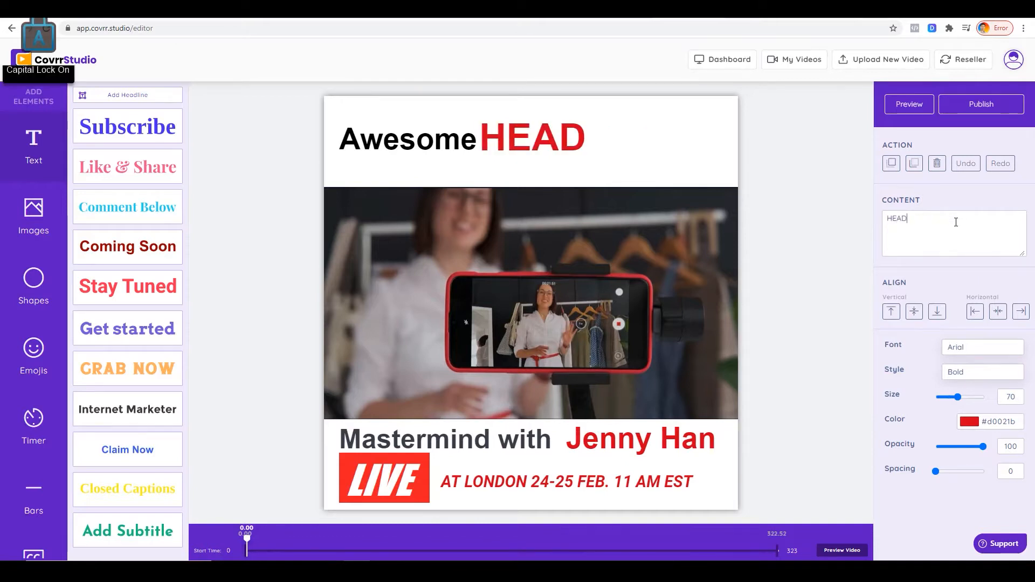
type("LINE")
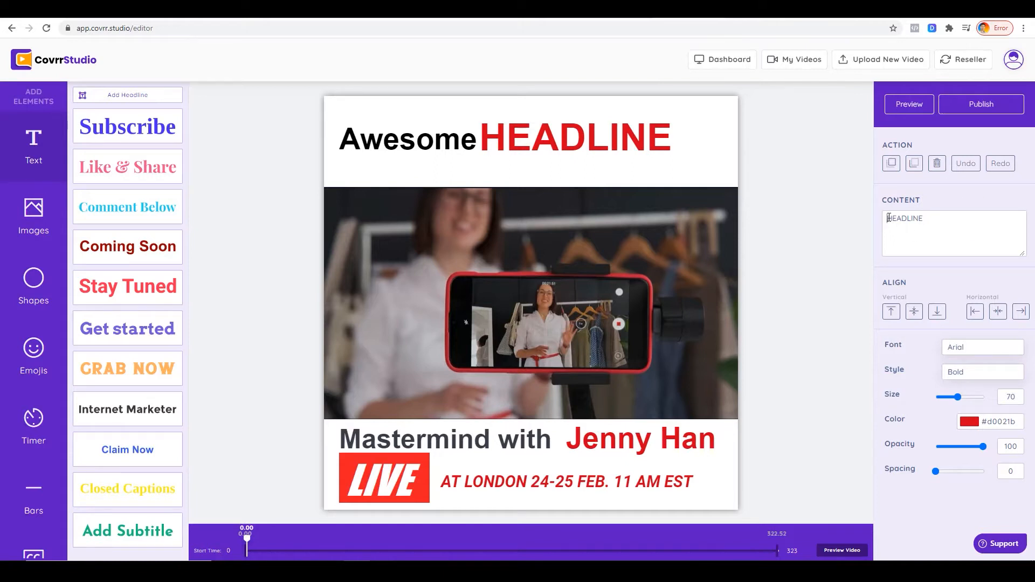
Step: Shift the "HEADLINE" and "Awesome" texts rightward so they are spaced apart in the upper white band
left_click(889, 218)
left_click_drag(601, 137, 631, 137)
left_click_drag(459, 139, 485, 139)
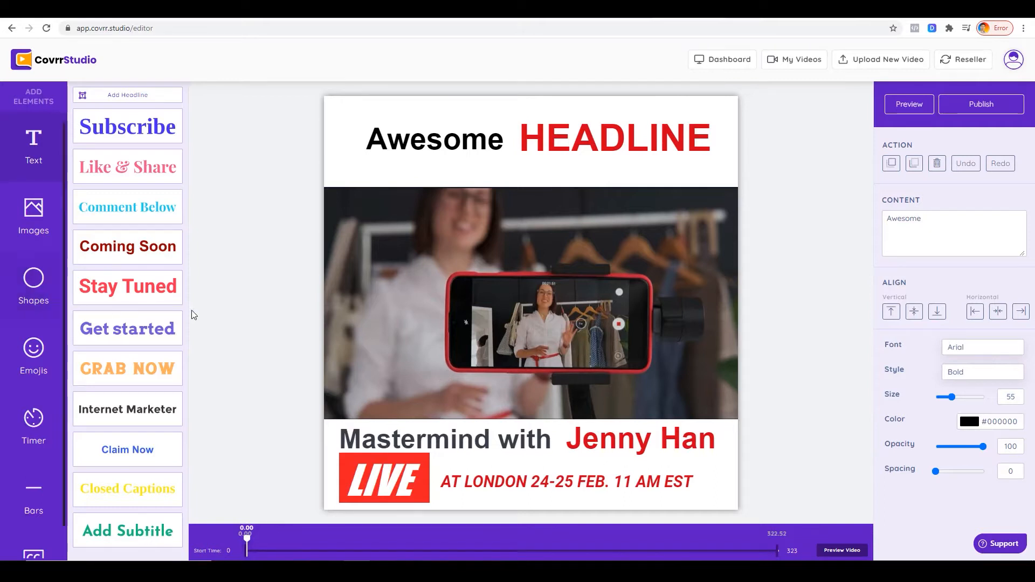
Step: Open the video's captions and play the audio to check the caption text against the speech
scroll(22, 350, "down", 1)
scroll(41, 216, "up", 1)
scroll(43, 200, "down", 1)
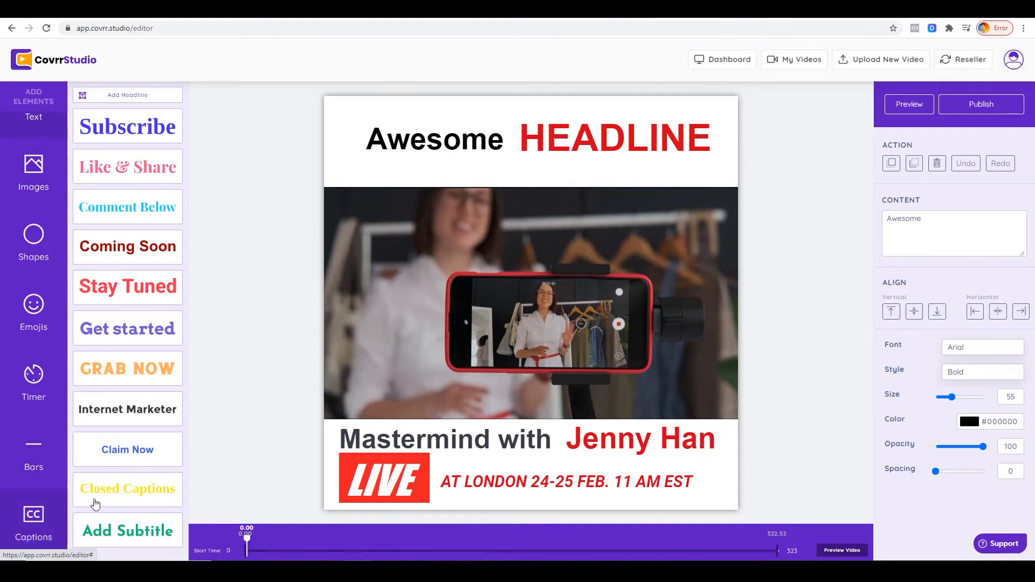
left_click(33, 518)
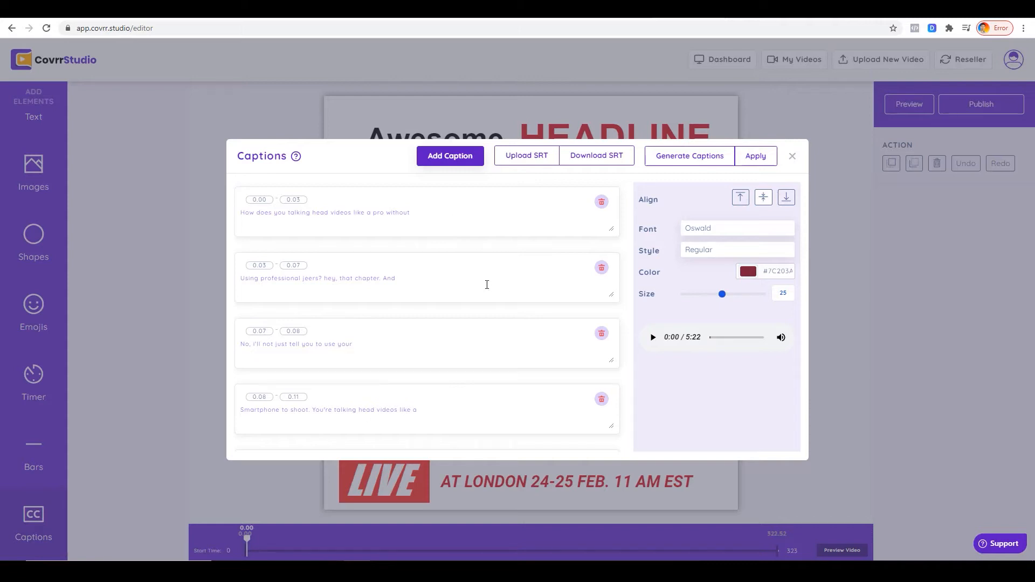
scroll(474, 282, "down", 3)
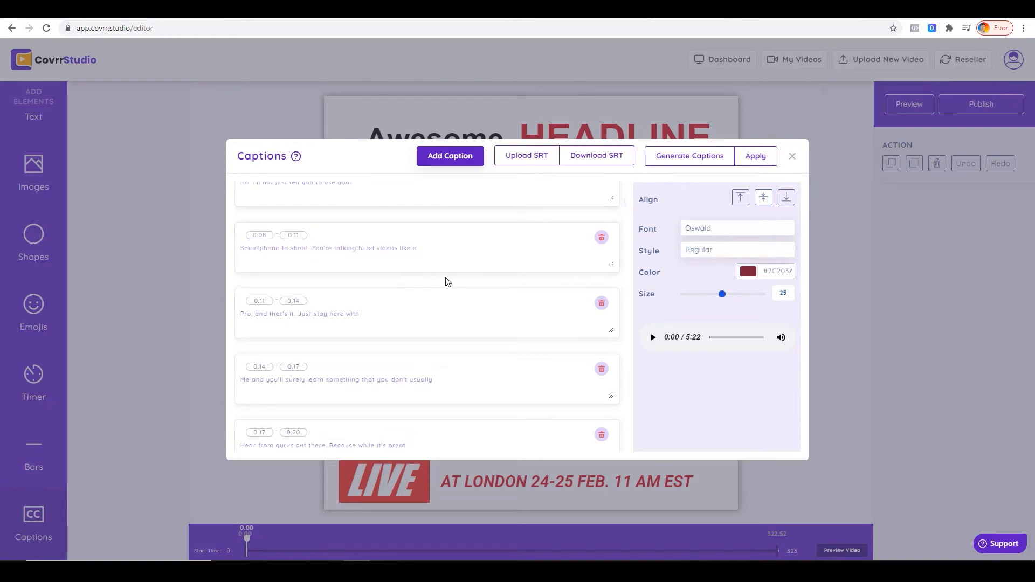
scroll(447, 282, "up", 3)
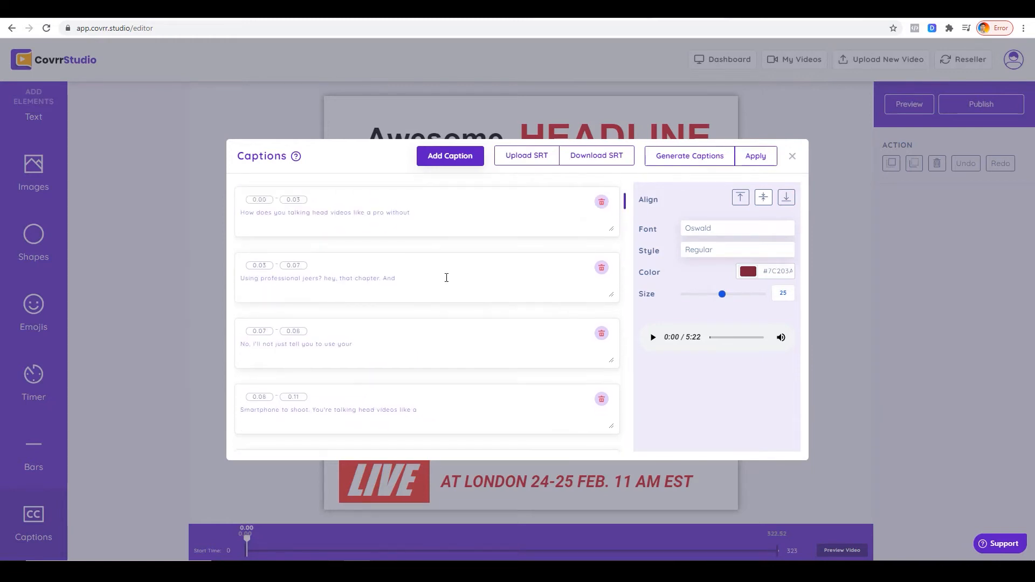
left_click(654, 340)
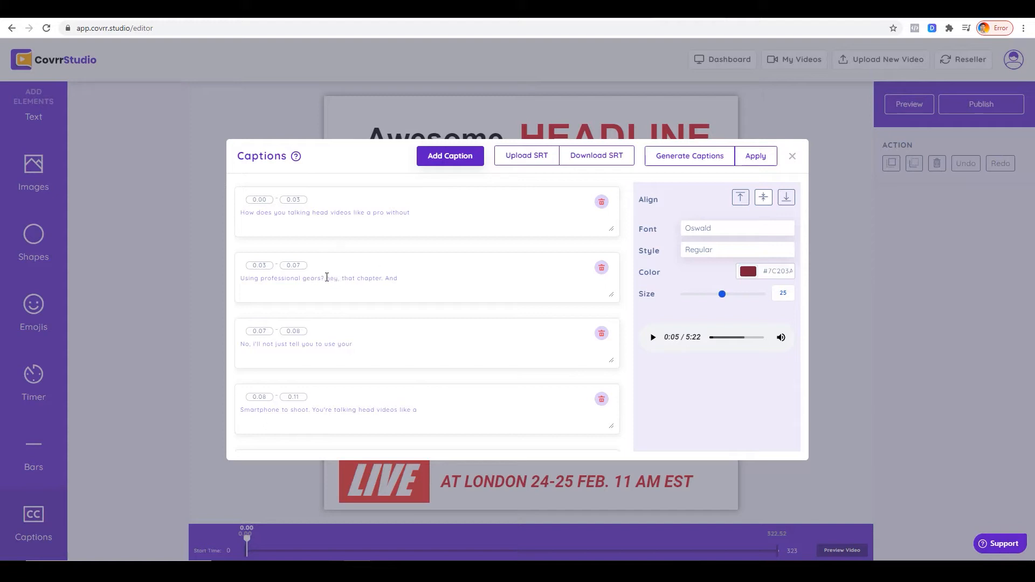
Step: Correct the caption at 0.03–0.07, replacing "chapter. And" with the speaker's name followed by "here, and"
left_click(384, 278)
key("BackSpace")
key("BackSpace")
key("BackSpace")
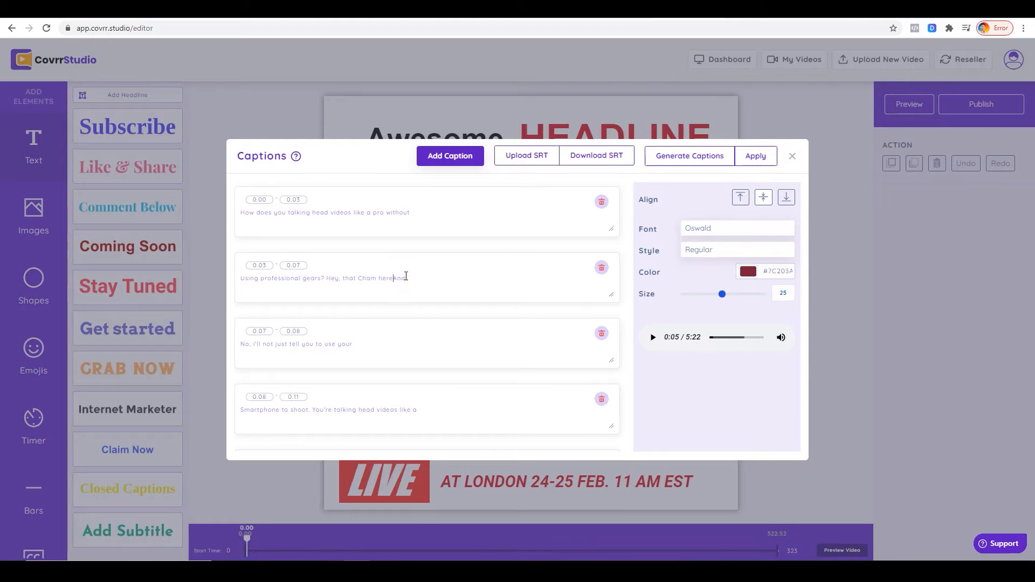
key("Delete")
type(", a")
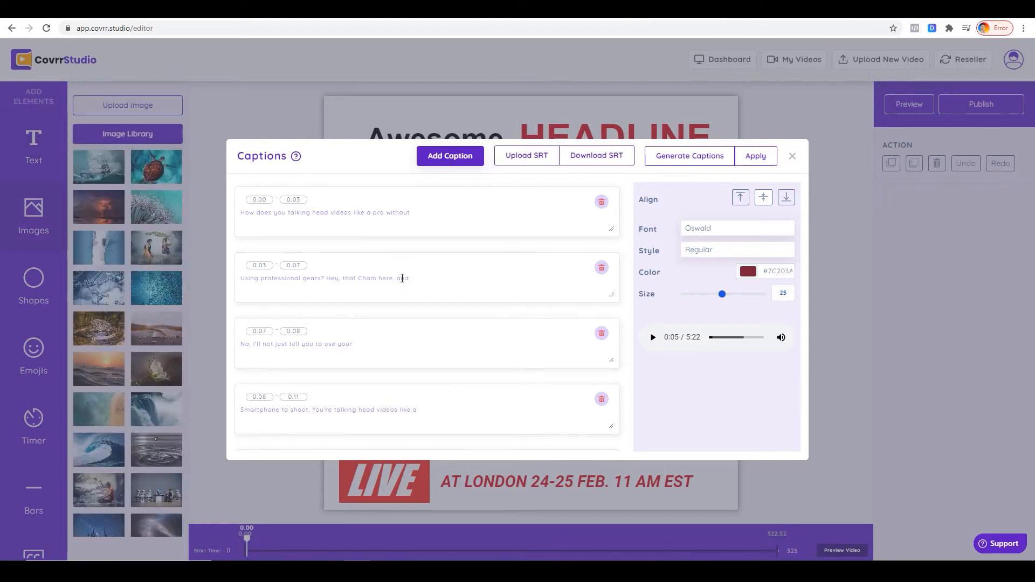
Step: Look through the remaining captions and apply them to the video
scroll(513, 256, "down", 3)
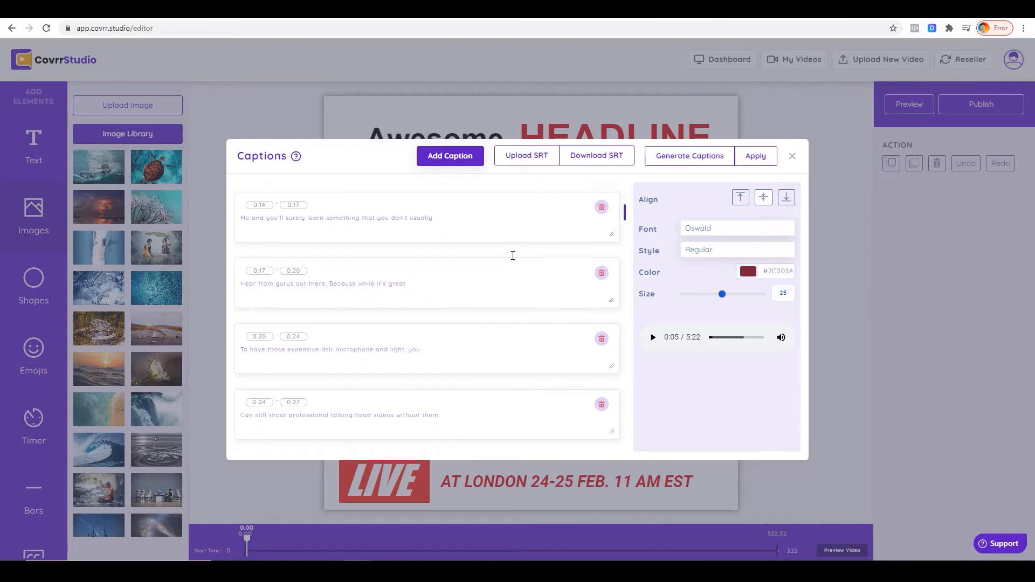
scroll(513, 256, "up", 3)
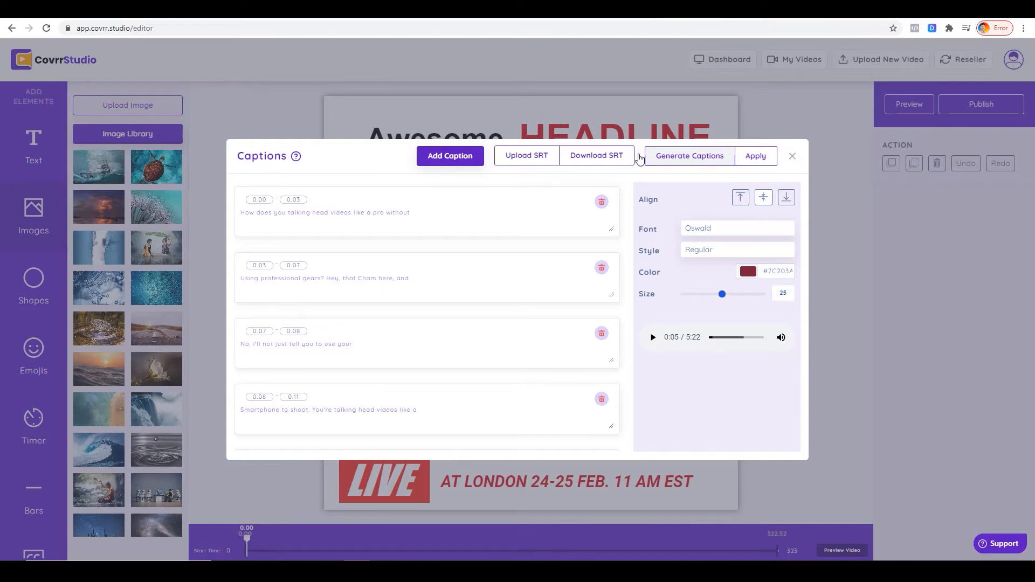
left_click(761, 156)
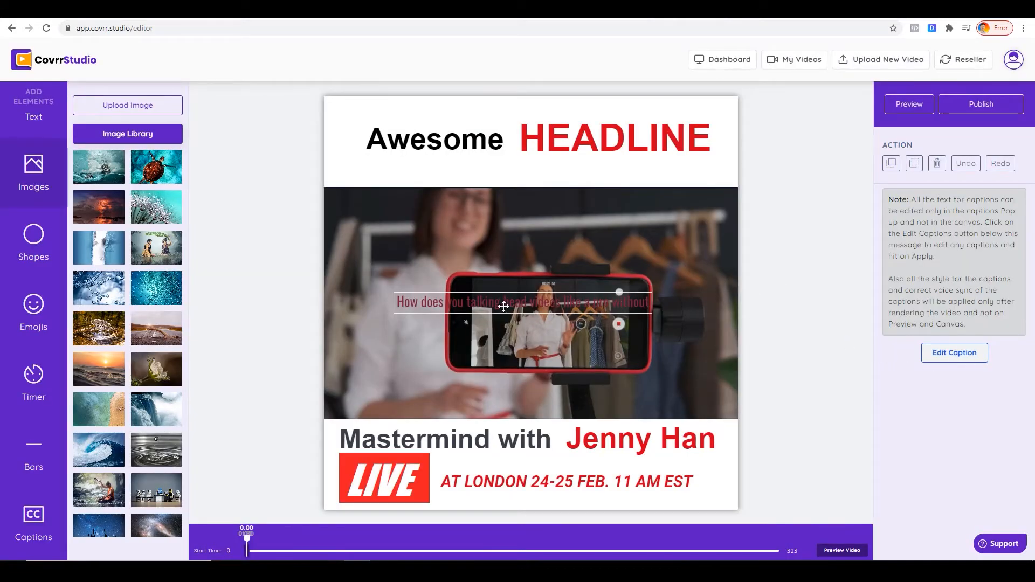
Step: Edit the captions to align them to the bottom of the canvas and apply the change
left_click(948, 353)
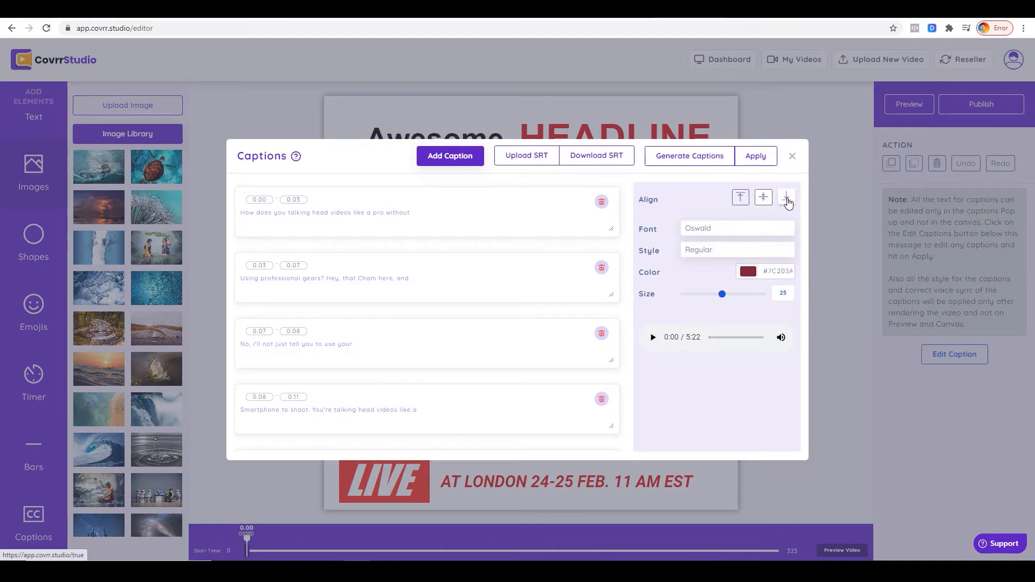
left_click(763, 161)
left_click(793, 156)
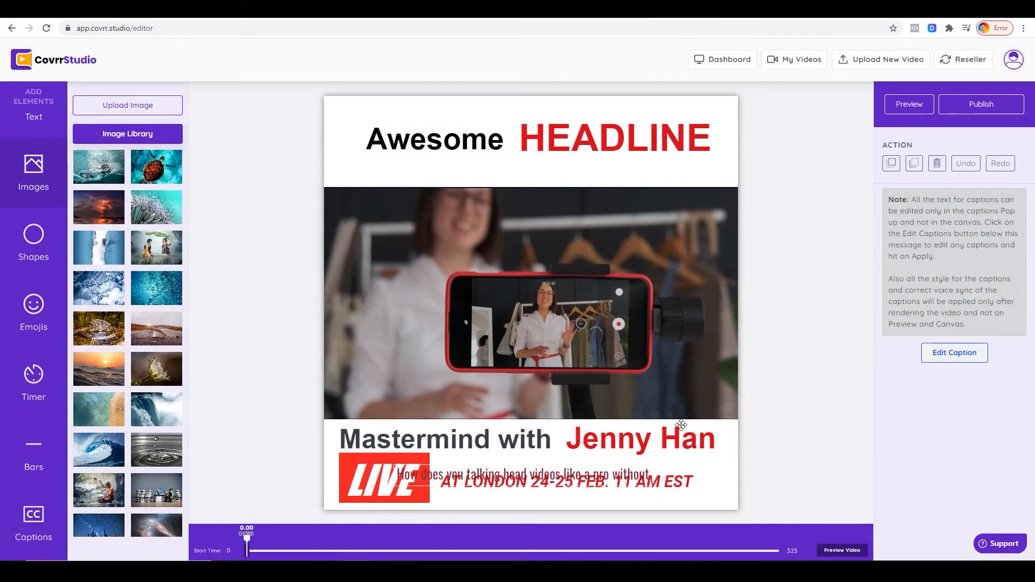
Step: Delete "Mastermind with", the presenter's name, the LIVE badge and the London date line from the lower white band
left_click(483, 440)
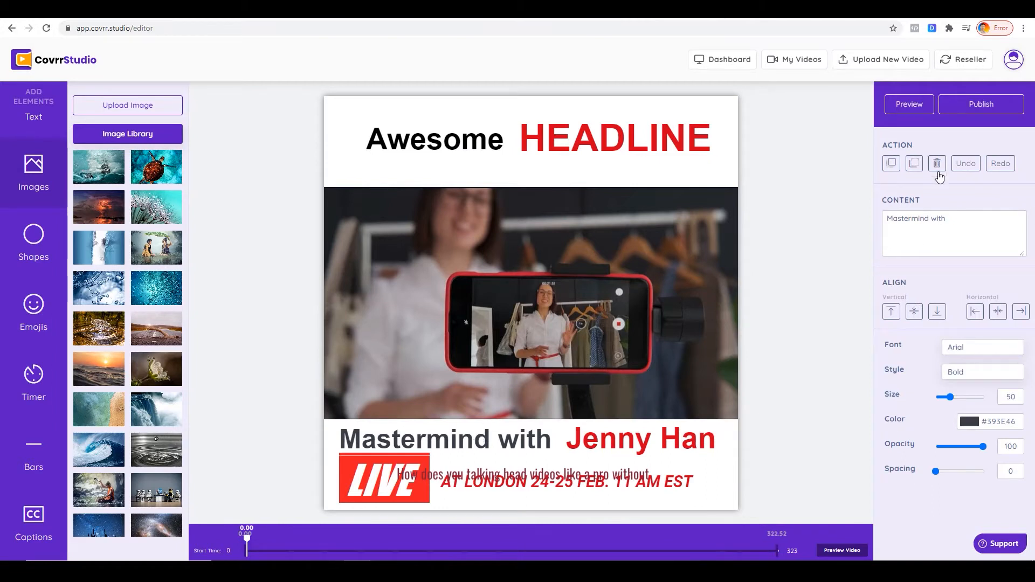
left_click(938, 163)
left_click(622, 430)
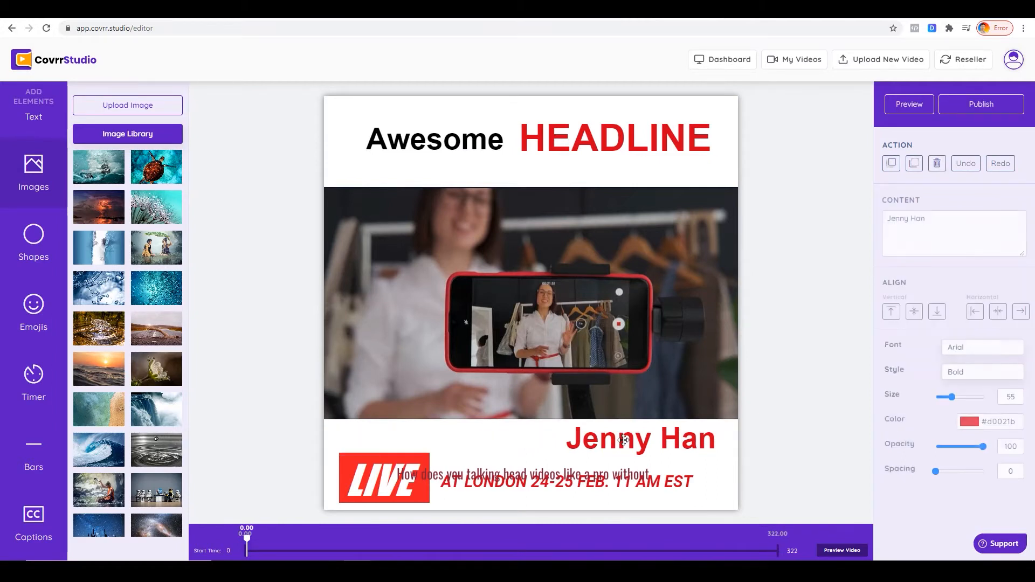
left_click(935, 165)
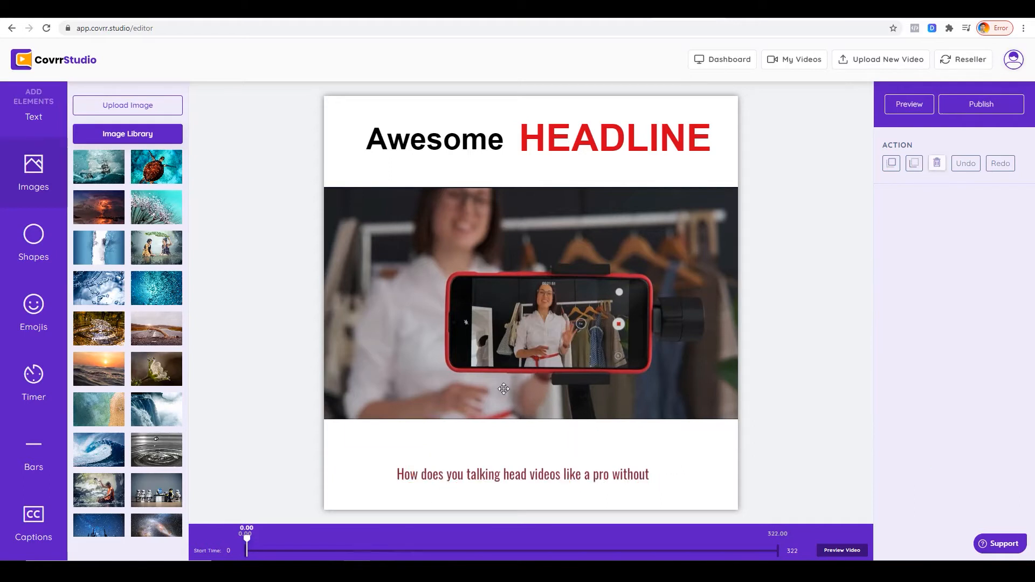
left_click(566, 475)
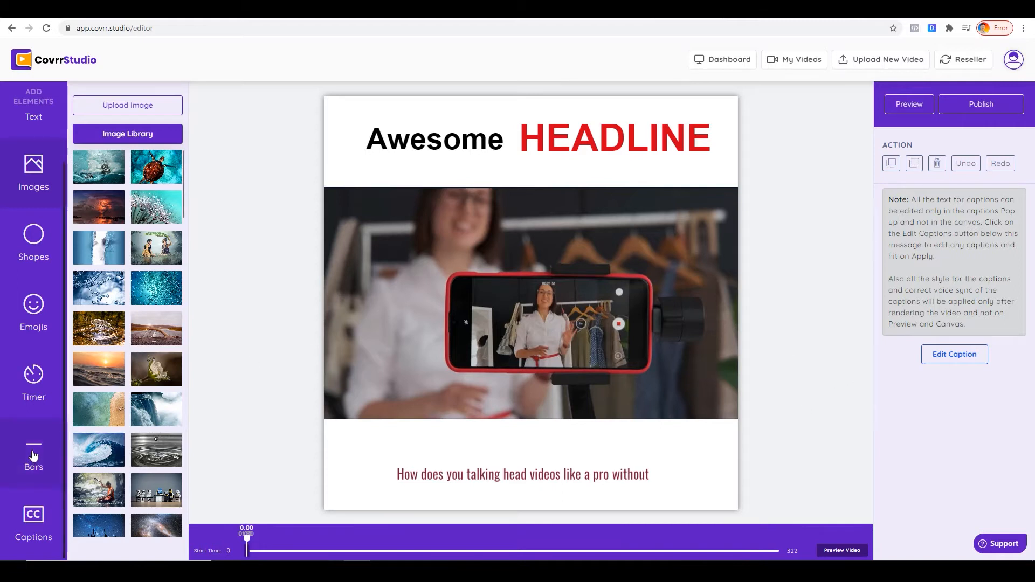
Step: Add the first purple progress bar with pink fill and place it along the lower edge of the video
left_click(33, 456)
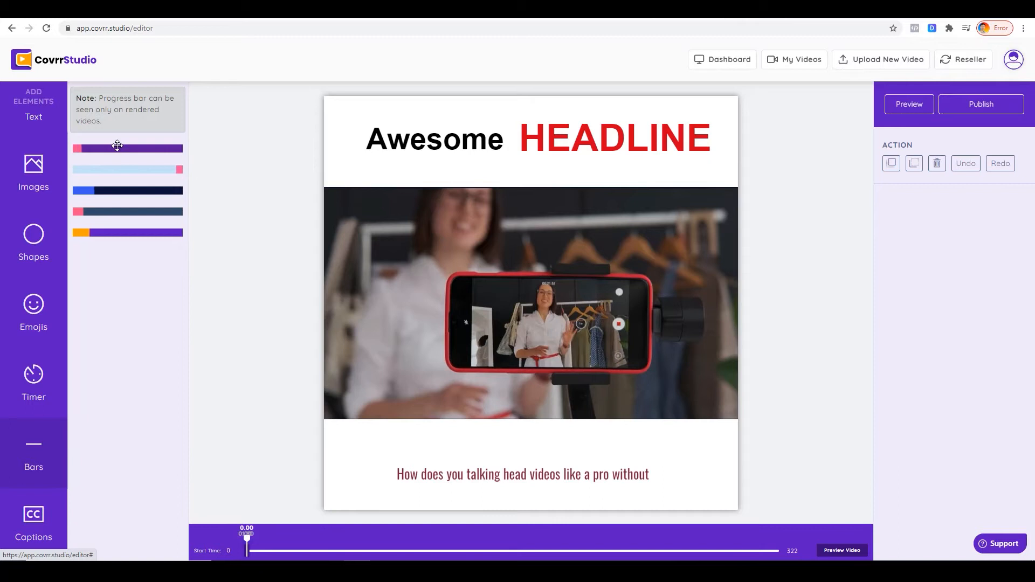
left_click_drag(117, 146, 467, 445)
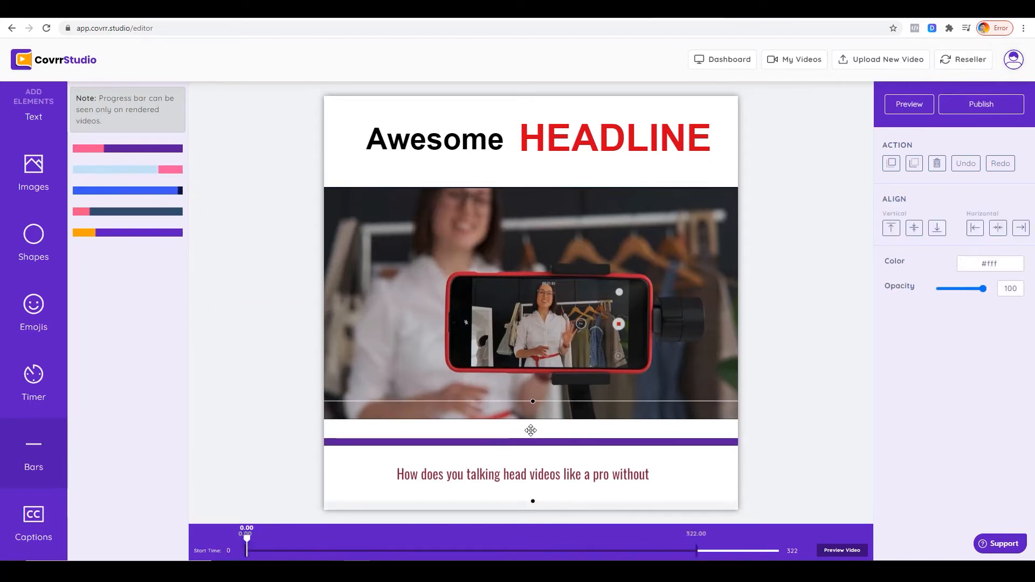
left_click_drag(530, 430, 416, 424)
Step: Upload the blue C logo from the branding folder and place it in the video's upper right corner
left_click(34, 172)
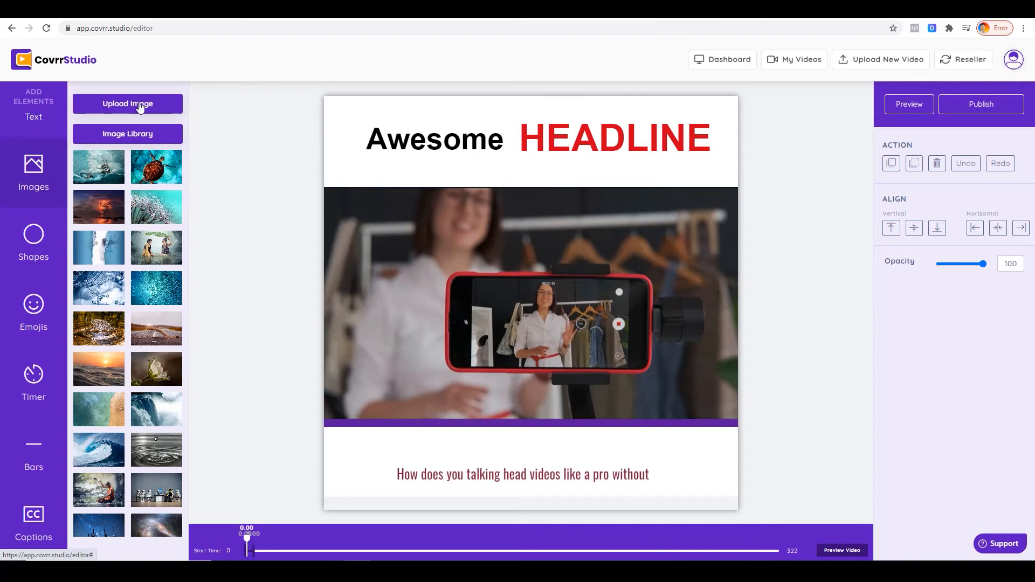
left_click(140, 108)
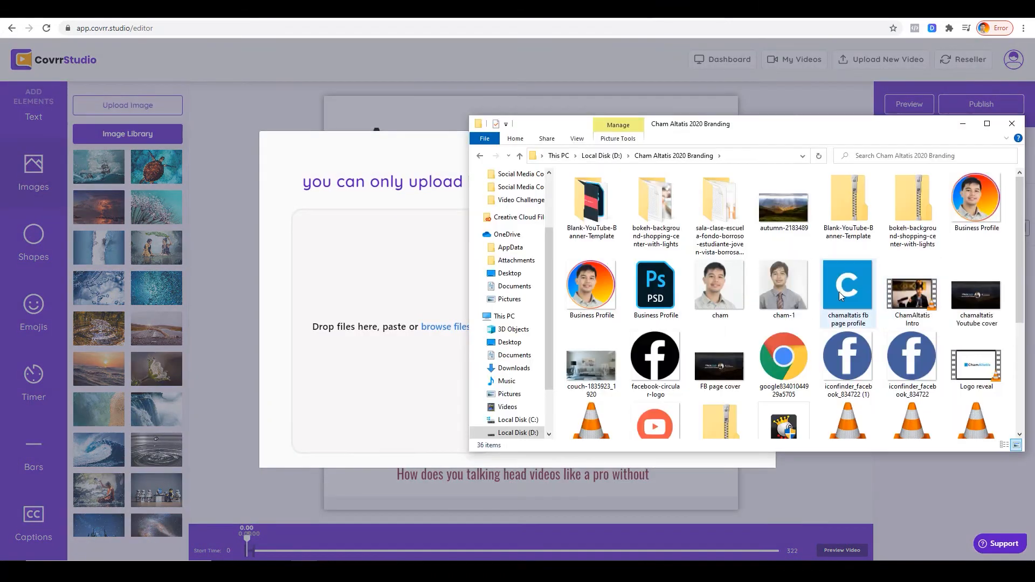
left_click_drag(852, 284, 382, 294)
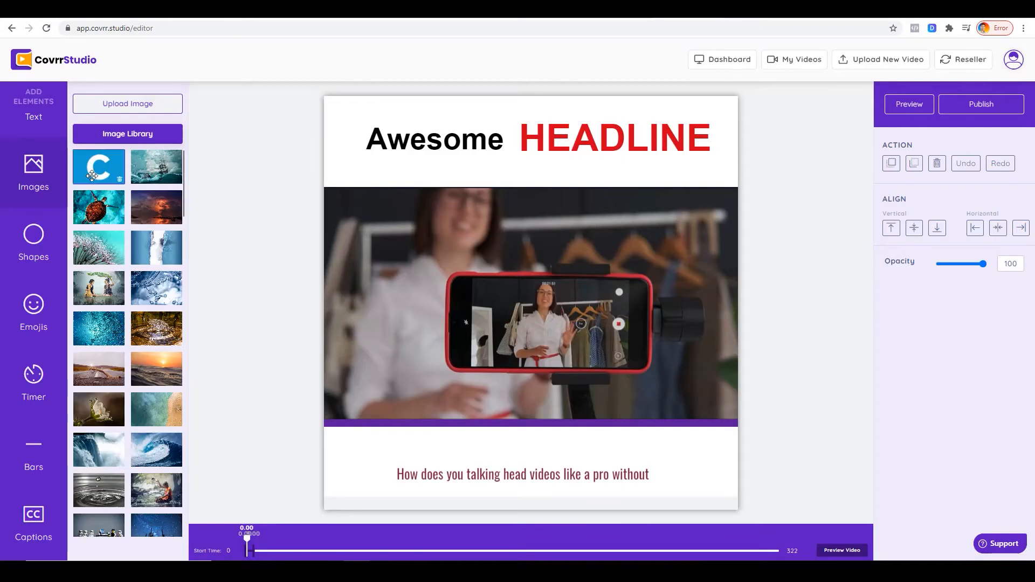
left_click_drag(100, 166, 712, 205)
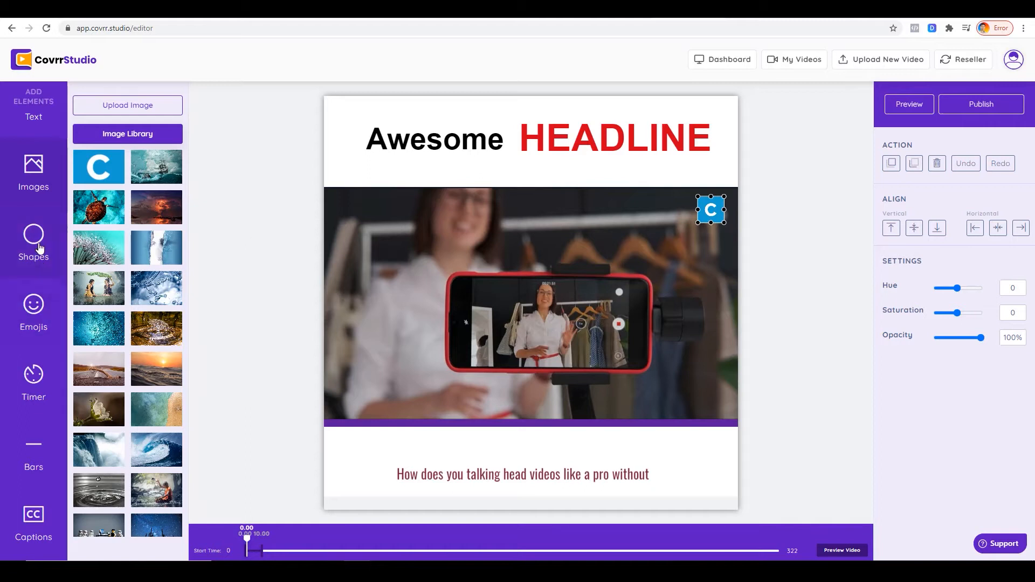
Step: Add two small smiley emojis in the lower white band, one on each side of the caption
left_click(39, 248)
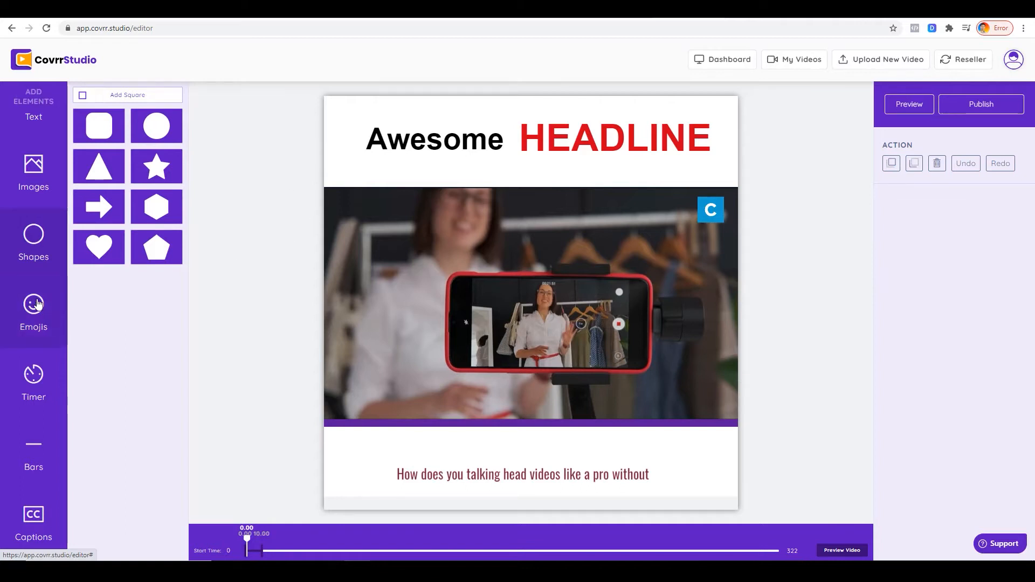
left_click(36, 304)
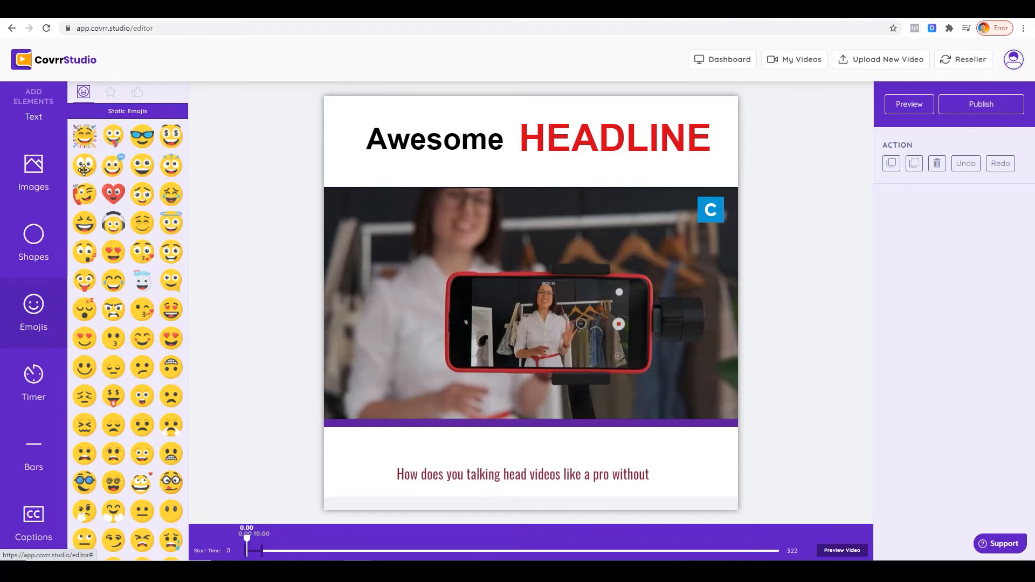
left_click(91, 167)
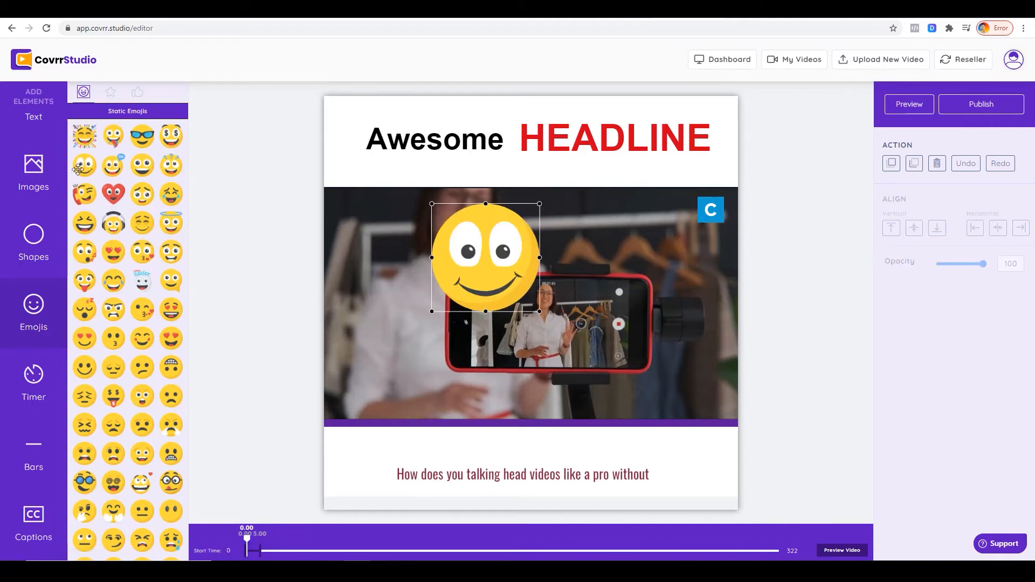
left_click_drag(485, 234, 377, 453)
left_click_drag(421, 394, 352, 464)
left_click(143, 165)
left_click_drag(465, 216, 706, 475)
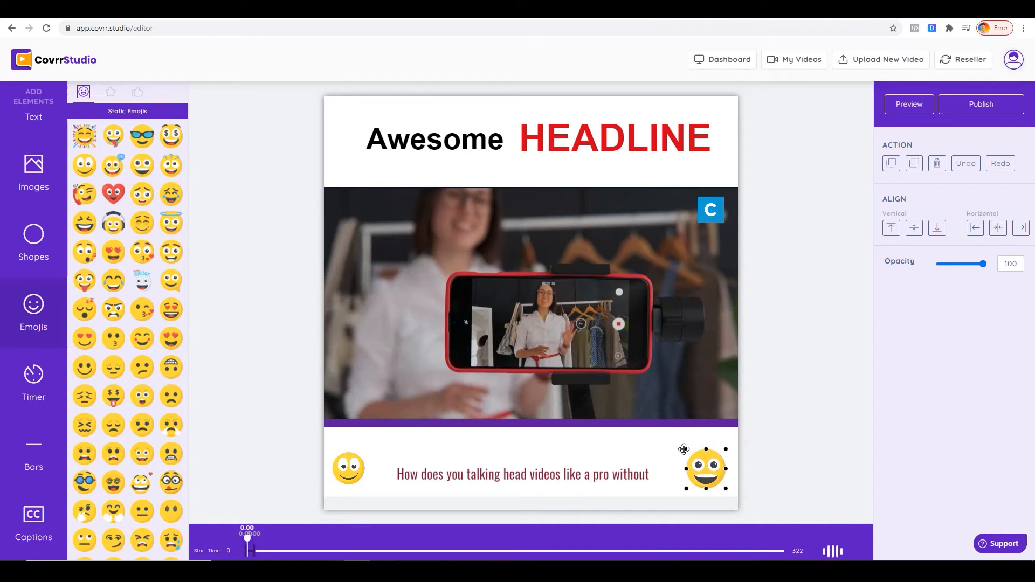
Step: Add the blue countdown timer with white digits near the left edge of the video
left_click(36, 386)
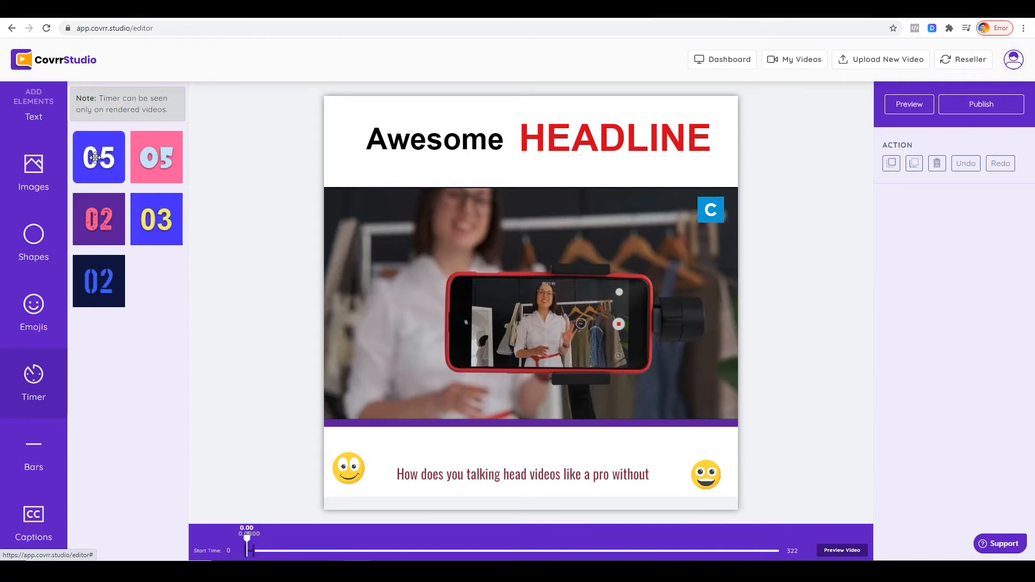
left_click_drag(94, 157, 347, 311)
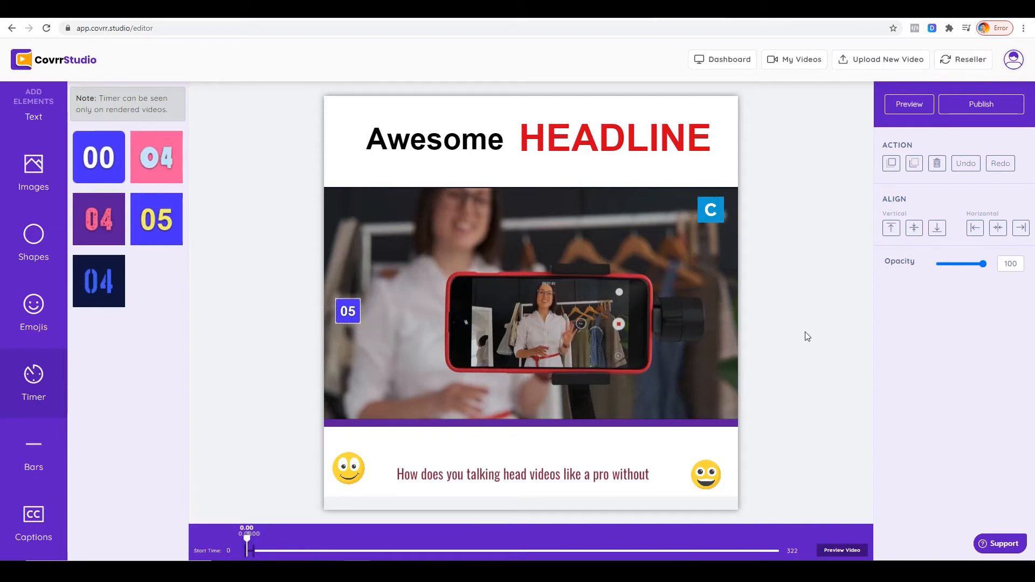
Step: Preview the wrapped video and publish it
left_click(917, 104)
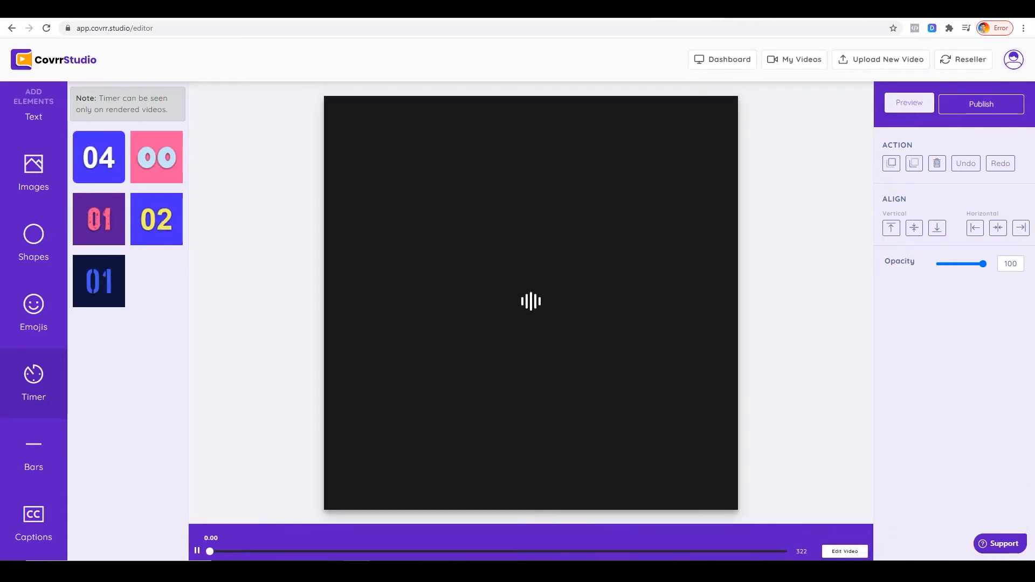
left_click(981, 104)
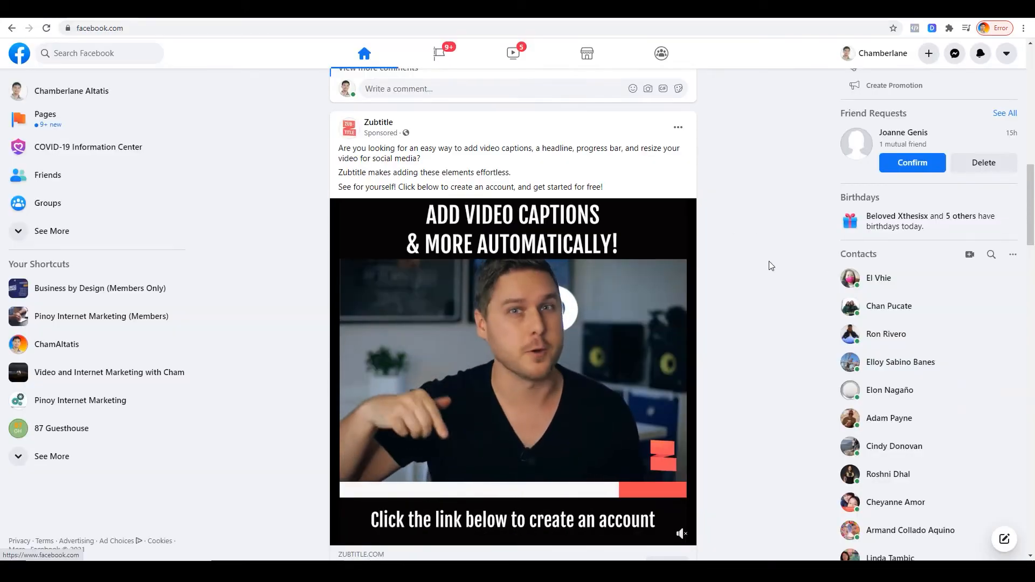
Step: View the sponsored Zubtitle post on Facebook and switch to the Zubtitle web app
scroll(784, 294, "down", 1)
scroll(782, 280, "up", 1)
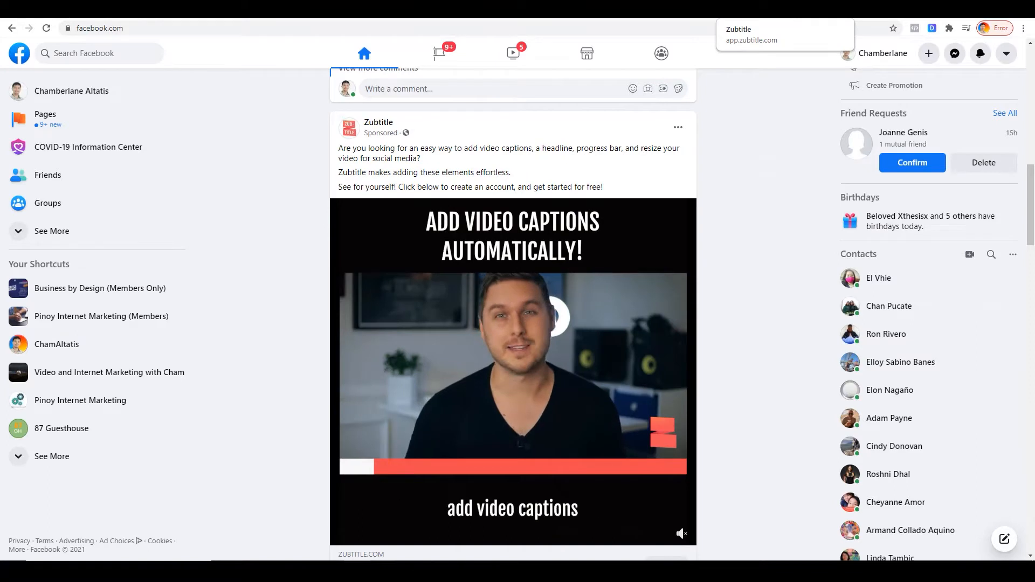
left_click(753, 9)
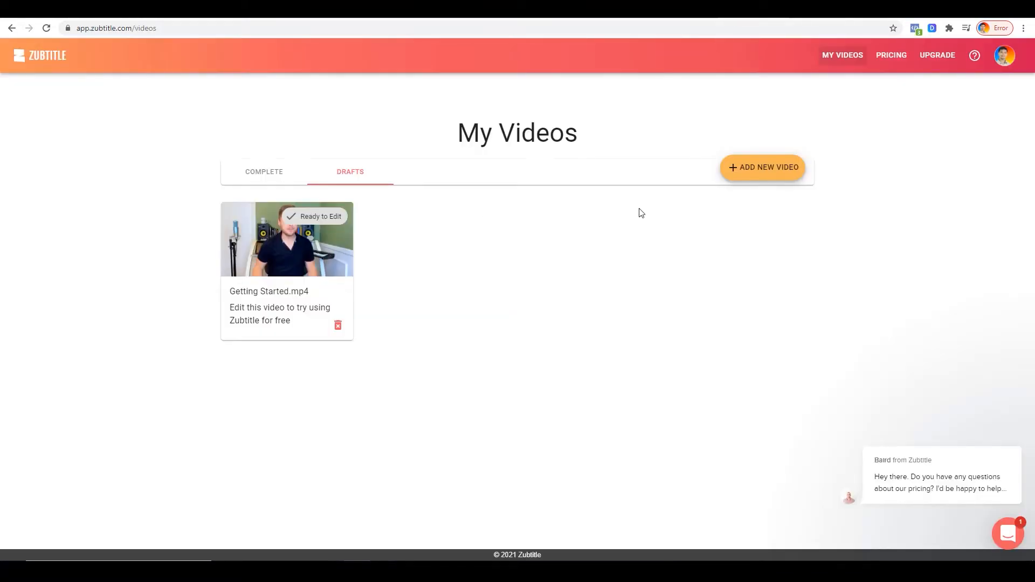
Step: Compare the video allowances, features and monthly prices of Zubtitle's Trial, Standard and Elite plans
left_click(893, 56)
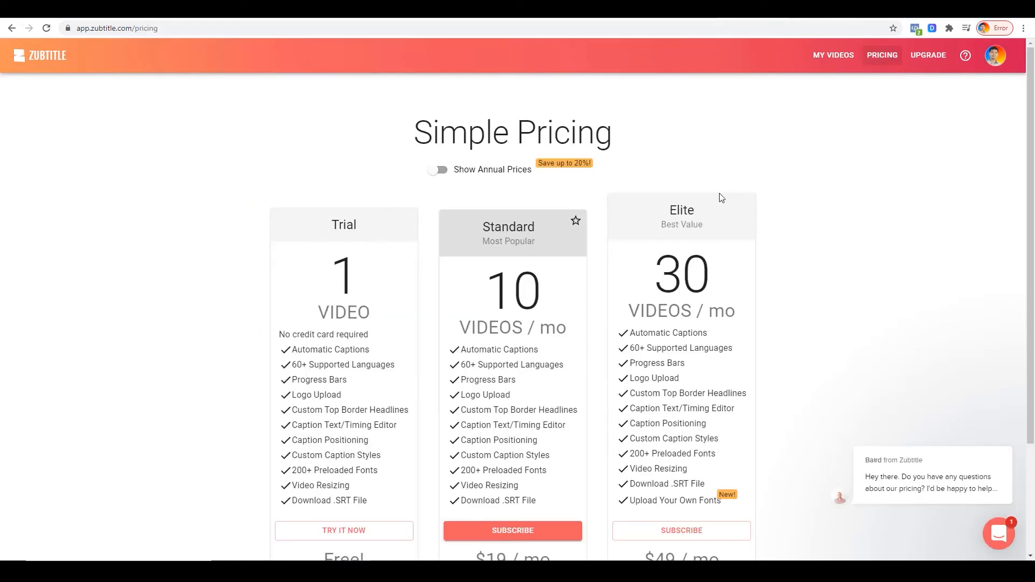
scroll(822, 245, "down", 2)
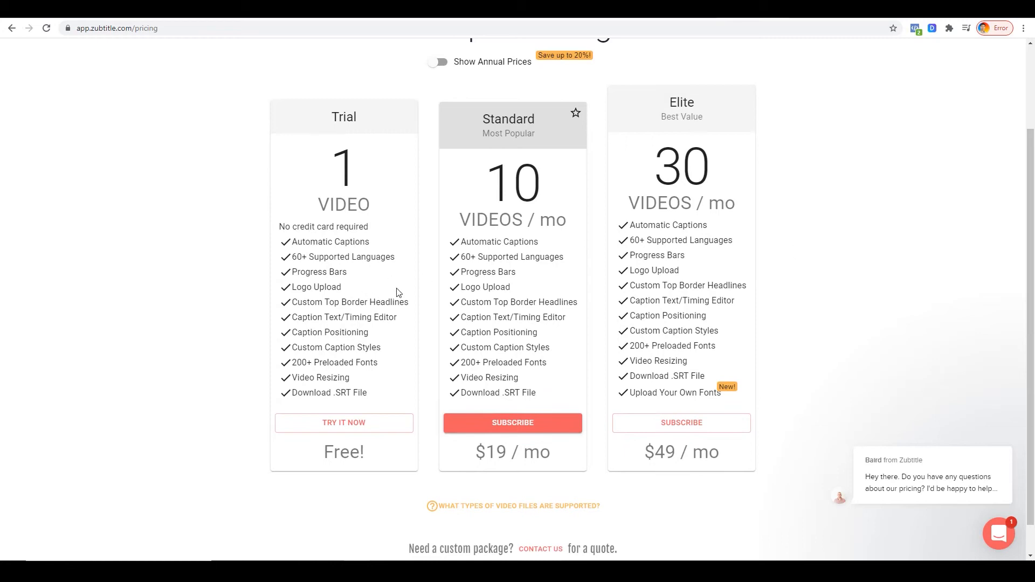
scroll(398, 293, "up", 1)
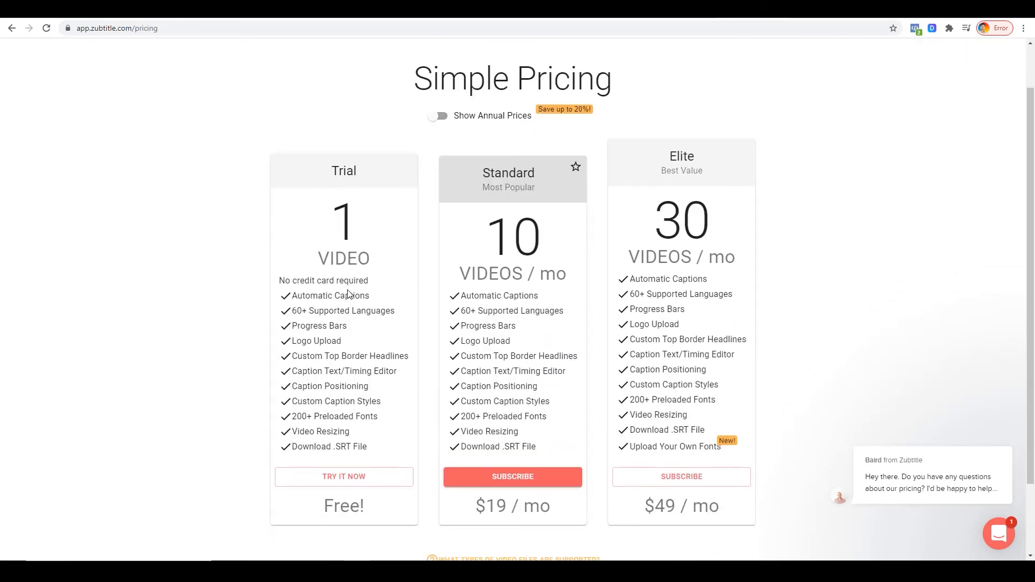
scroll(371, 281, "up", 1)
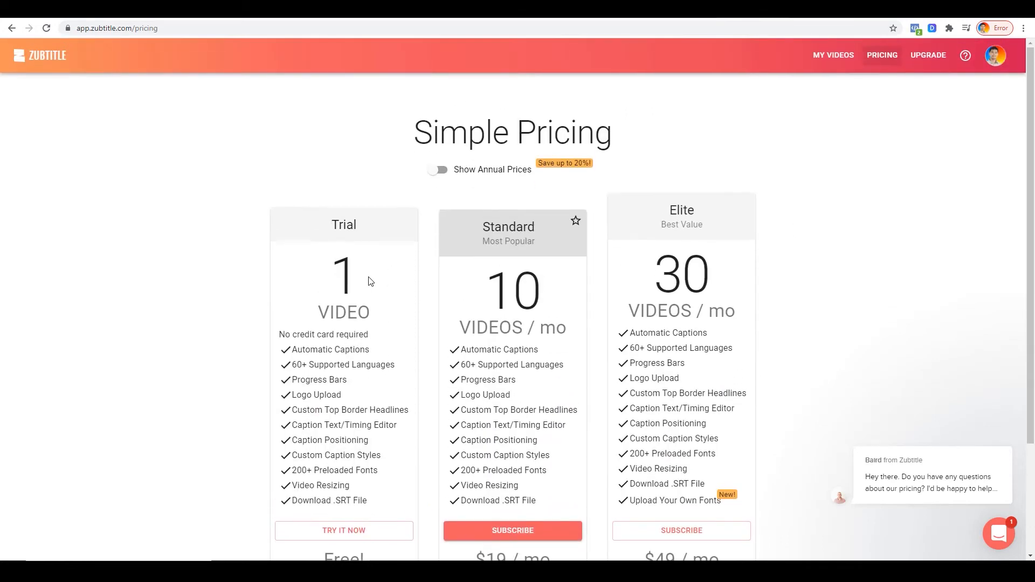
scroll(371, 283, "down", 2)
scroll(416, 321, "up", 1)
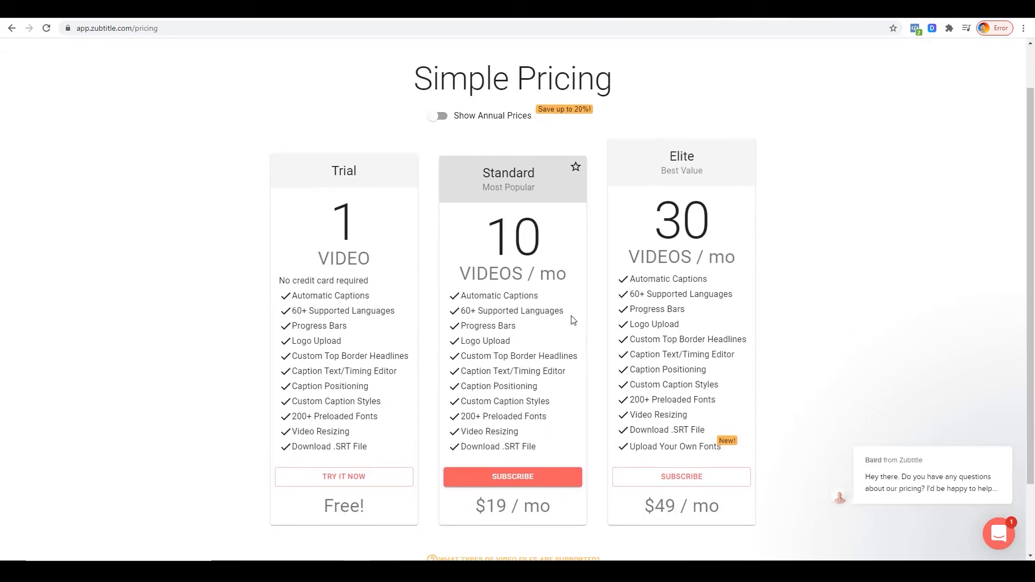
scroll(551, 458, "down", 1)
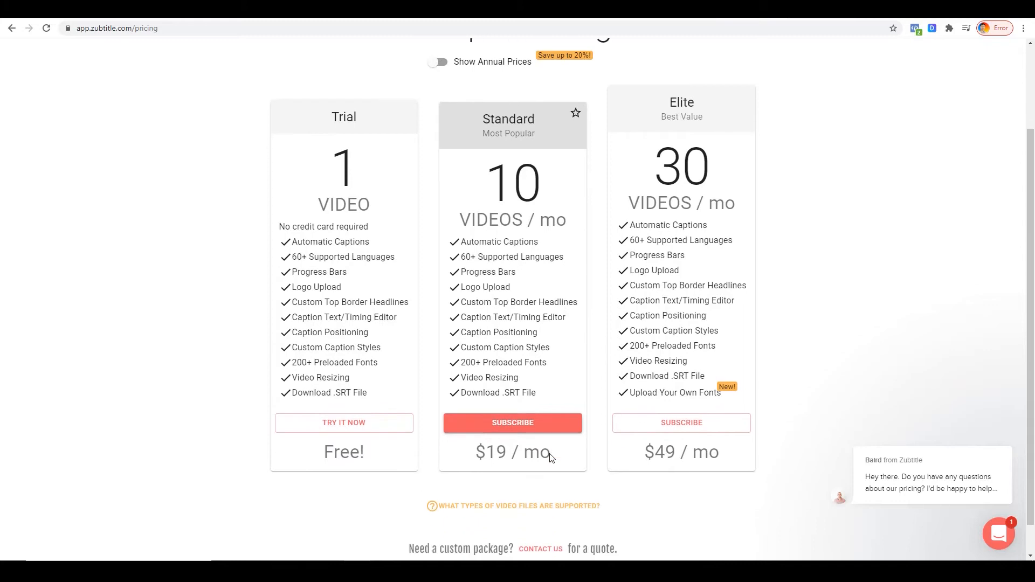
scroll(545, 407, "up", 1)
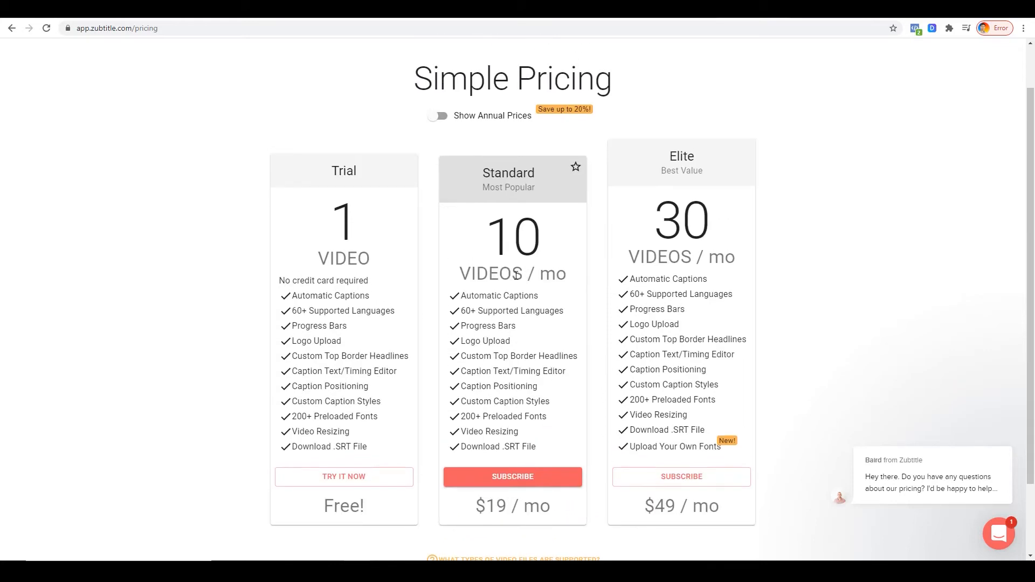
scroll(705, 457, "down", 1)
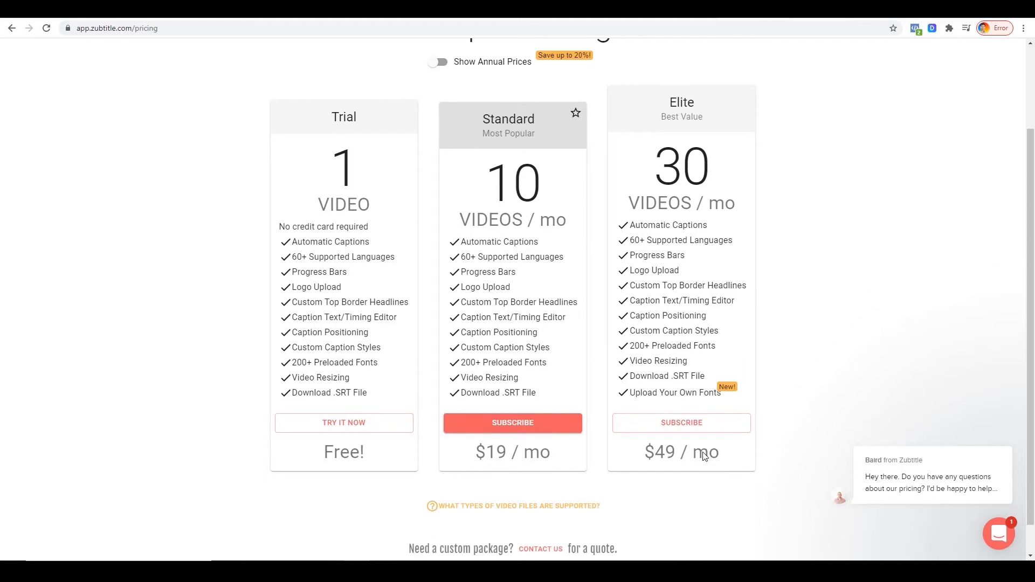
scroll(731, 358, "up", 2)
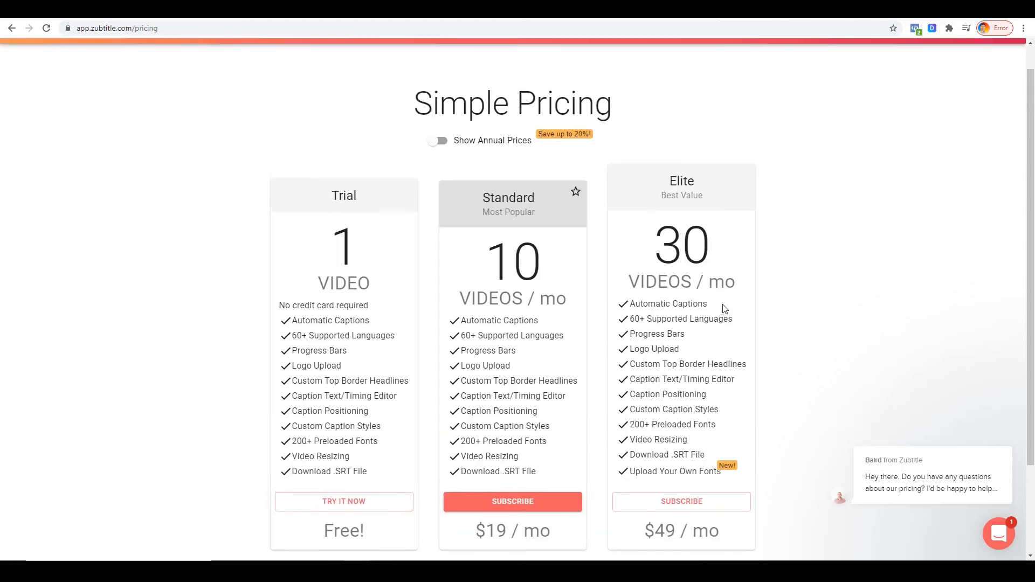
scroll(720, 304, "down", 1)
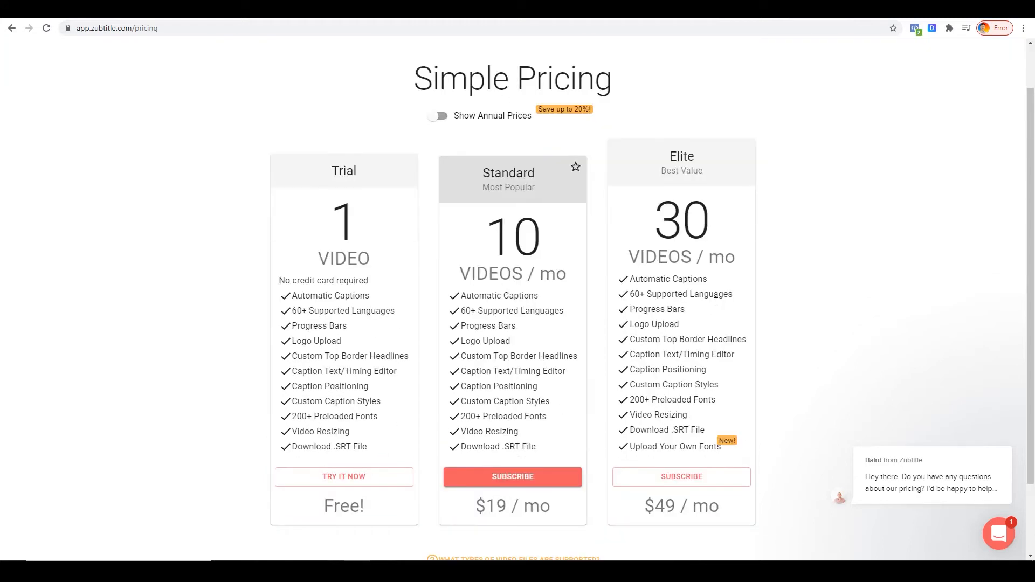
scroll(716, 304, "up", 1)
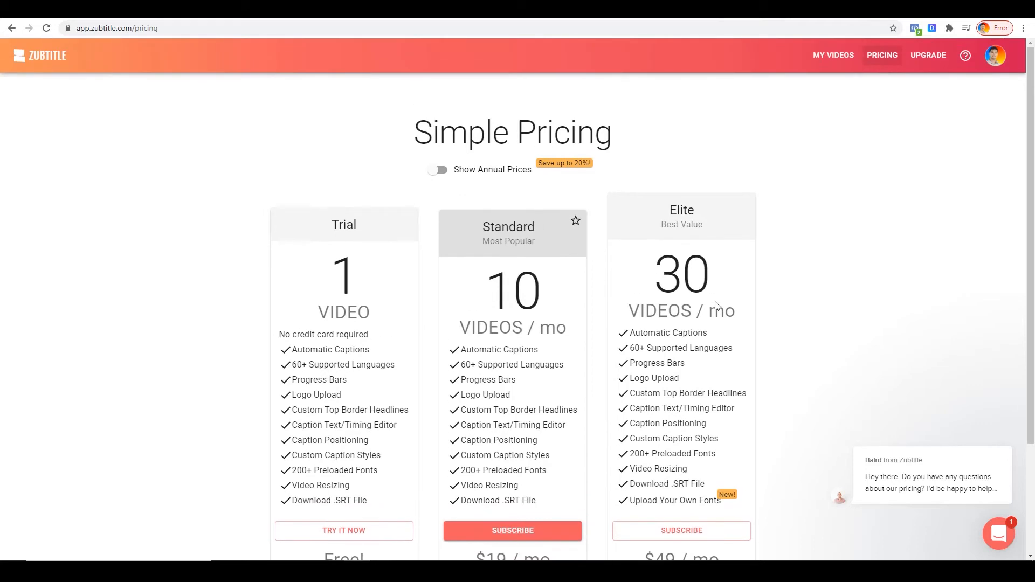
Step: Add a new video by uploading the "How to Shoot Talking Head Videos Like A Pro" video file from the Youtube folder
left_click(831, 58)
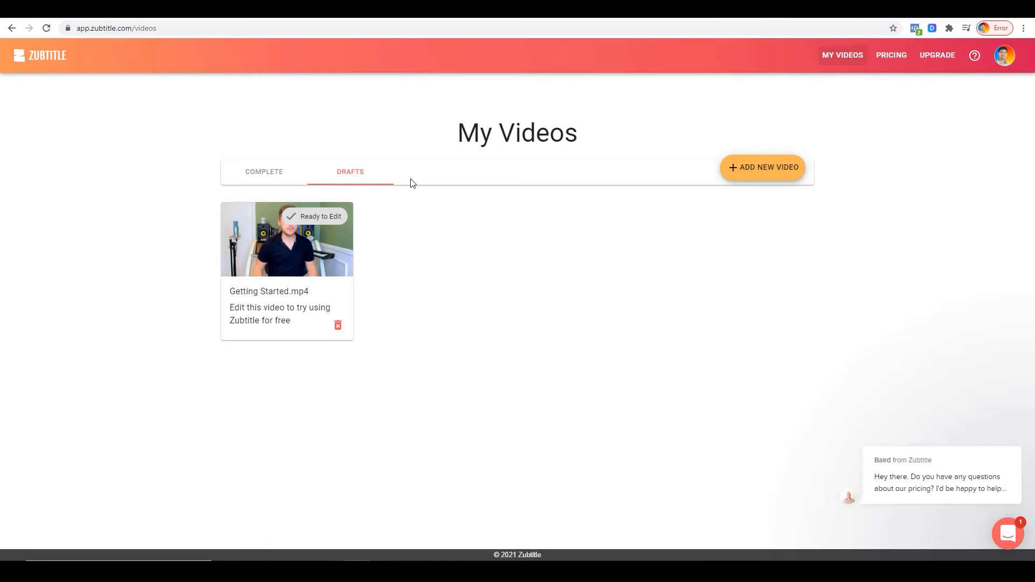
left_click(763, 171)
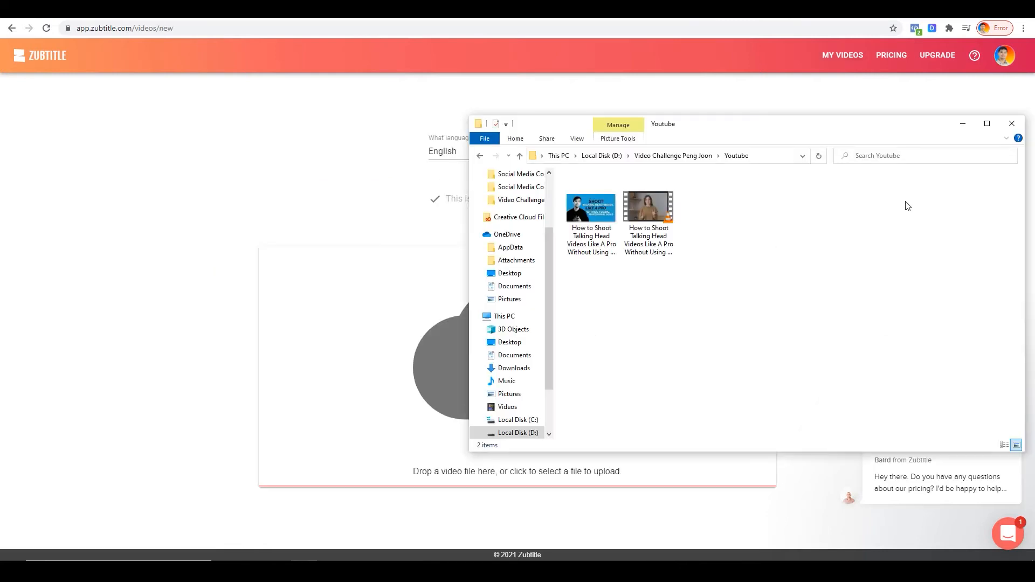
left_click_drag(809, 225, 435, 307)
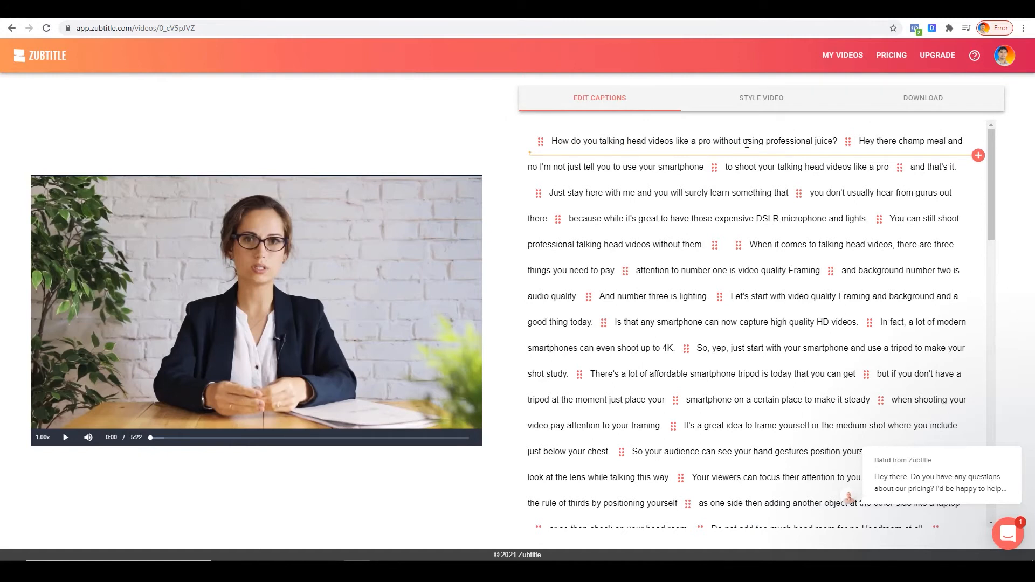
Step: Correct the first caption to "How to shoot talking head videos like a pro without using professional gears?"
left_click_drag(597, 141, 572, 142)
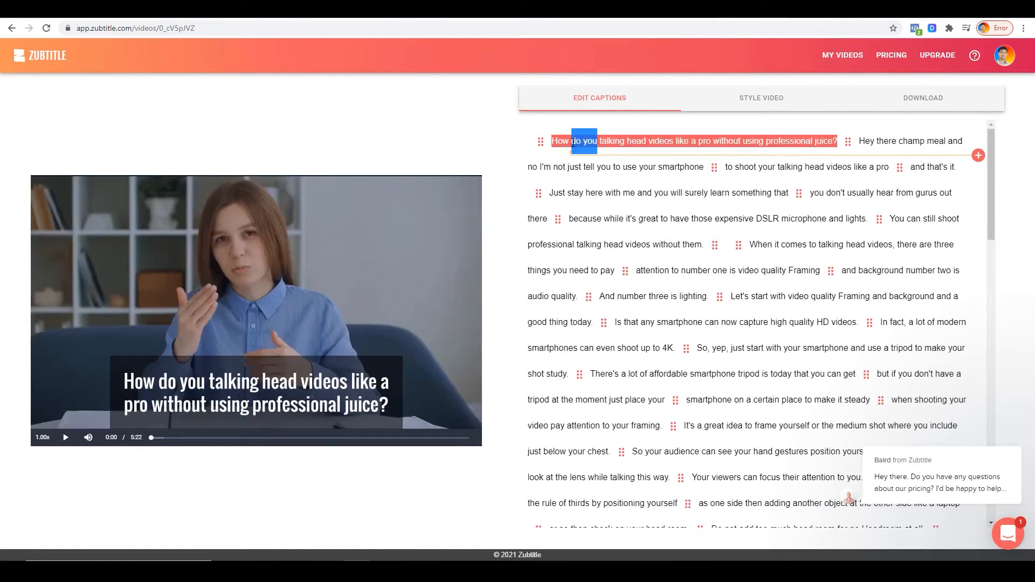
type("to shoot")
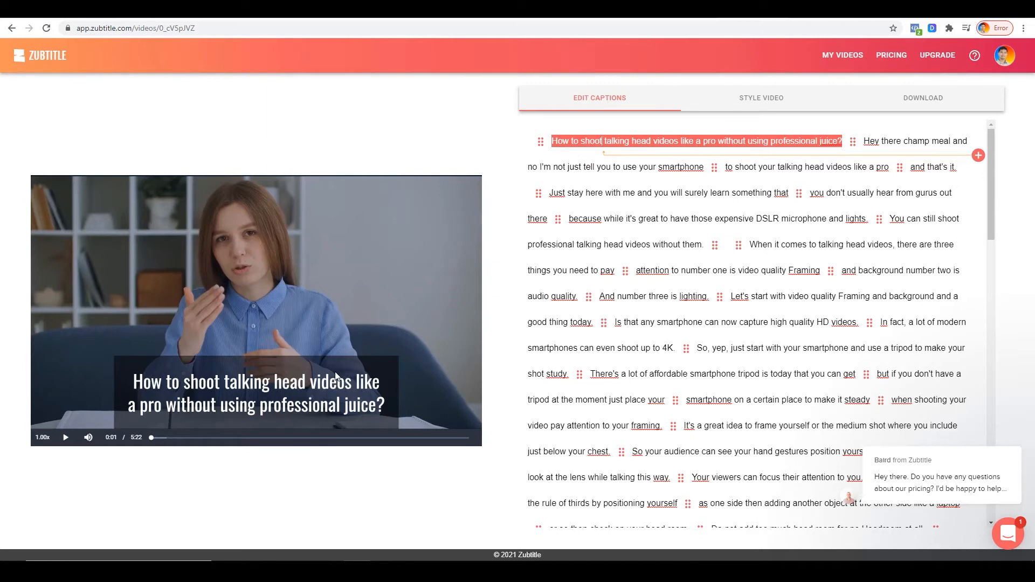
left_click(819, 142)
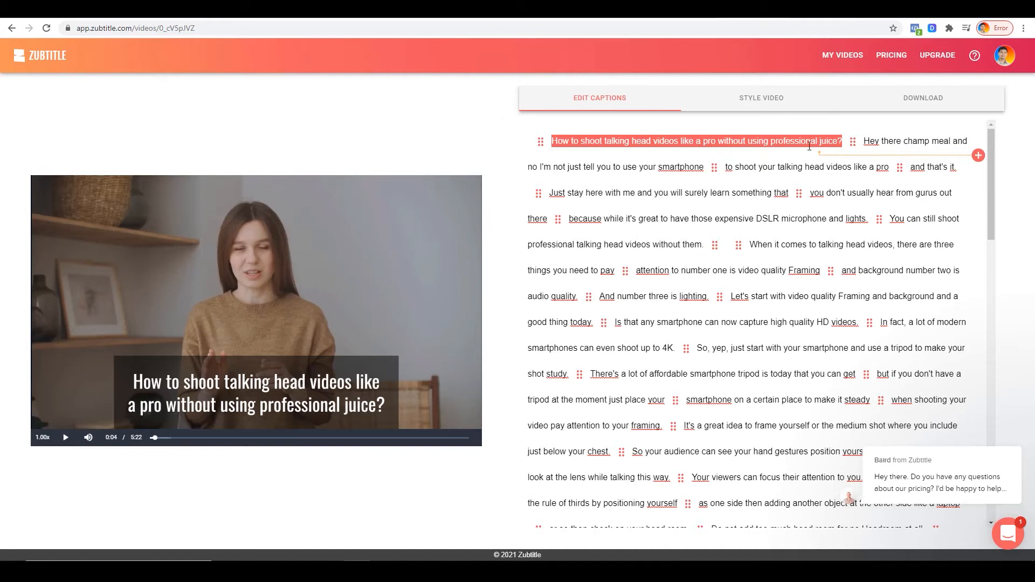
left_click(840, 141)
key("BackSpace")
key("BackSpace")
key("BackSpace")
key("BackSpace")
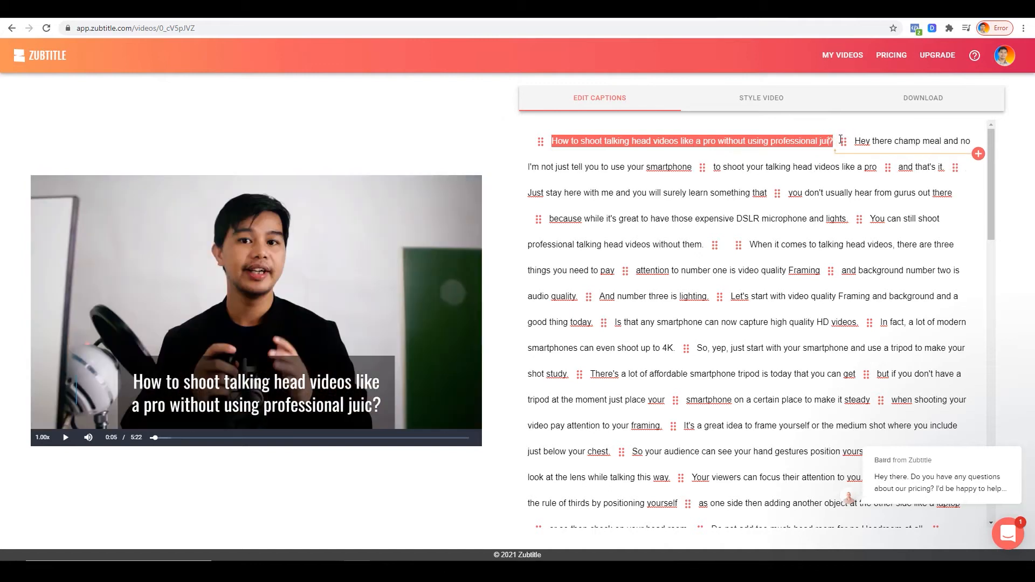
key("BackSpace")
type("gears")
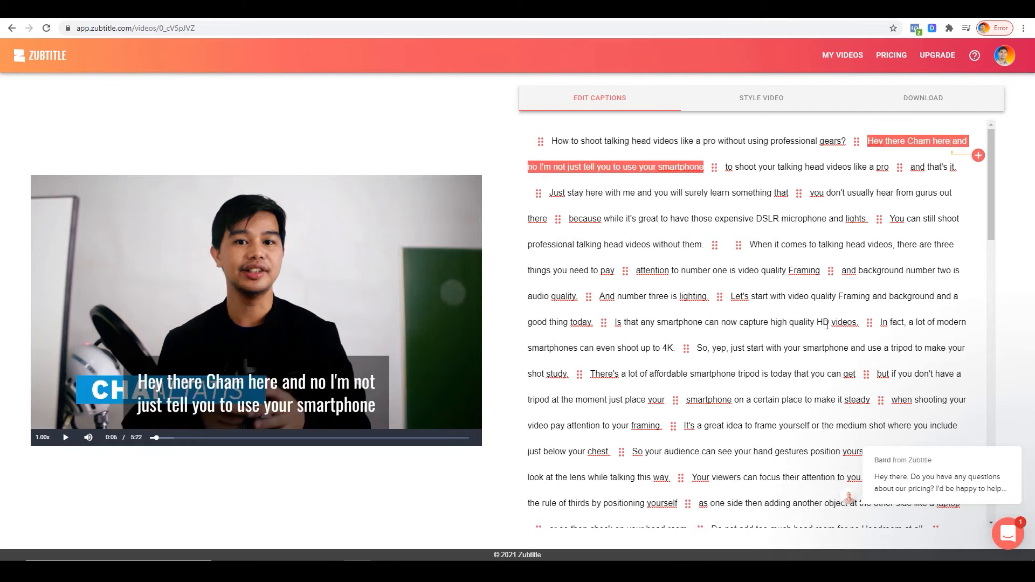
Step: Set the video's aspect ratio to 1:1 Square and add the headline "How to Shoot Talking Head Videos Like A Pro Without Using Professional Gears"
scroll(827, 325, "down", 2)
scroll(827, 325, "up", 2)
left_click(761, 99)
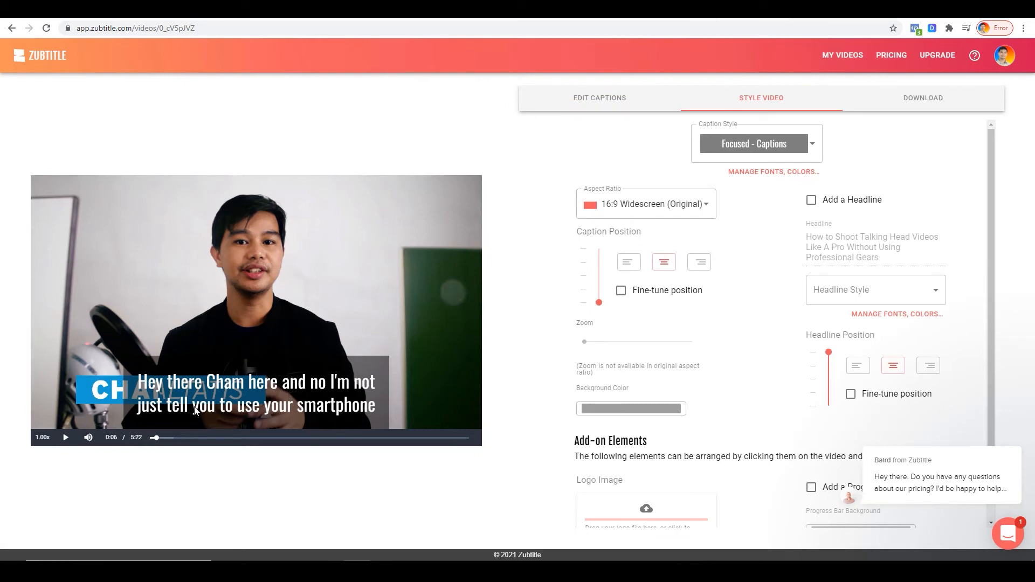
left_click(692, 210)
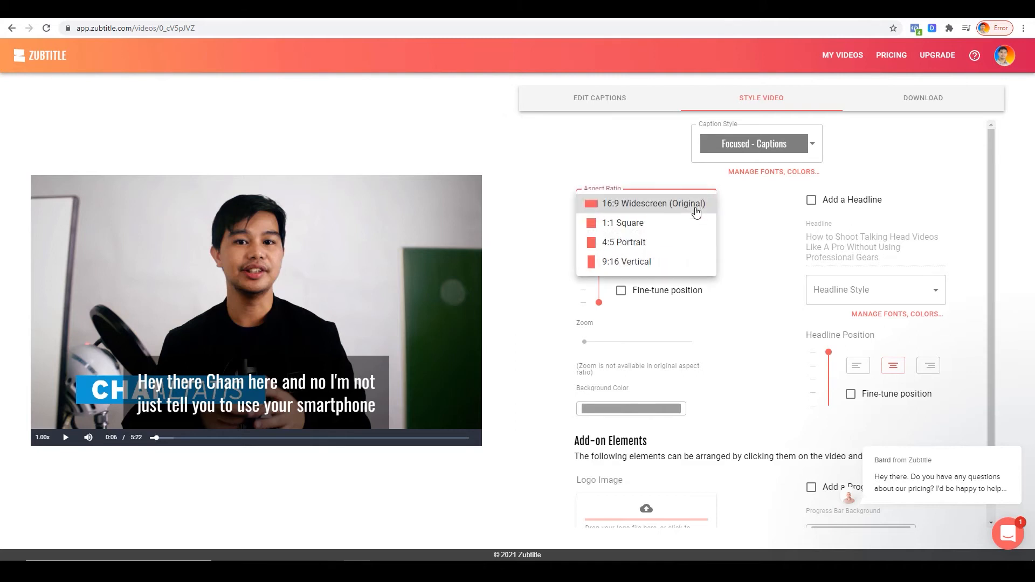
left_click(631, 224)
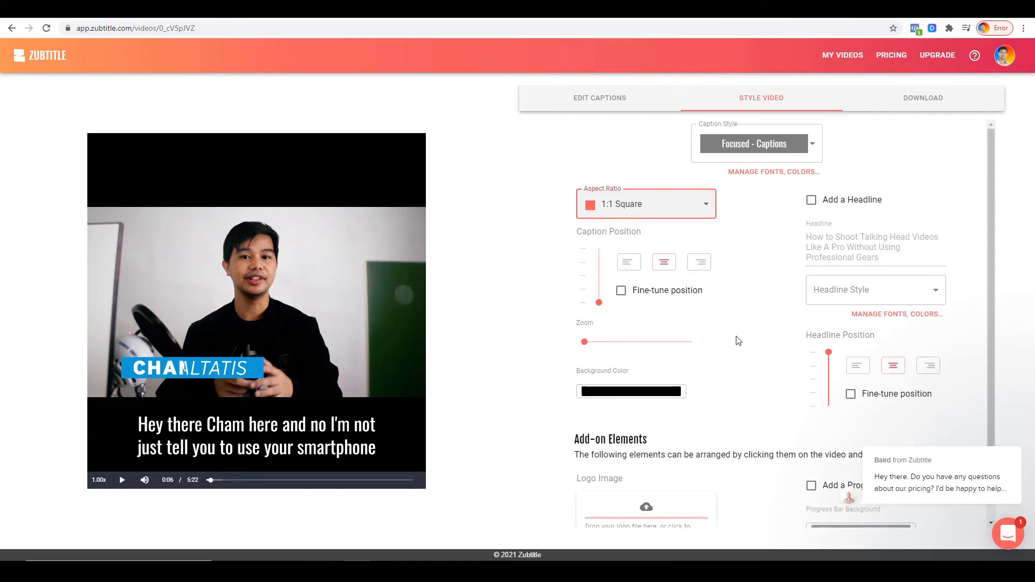
left_click(811, 200)
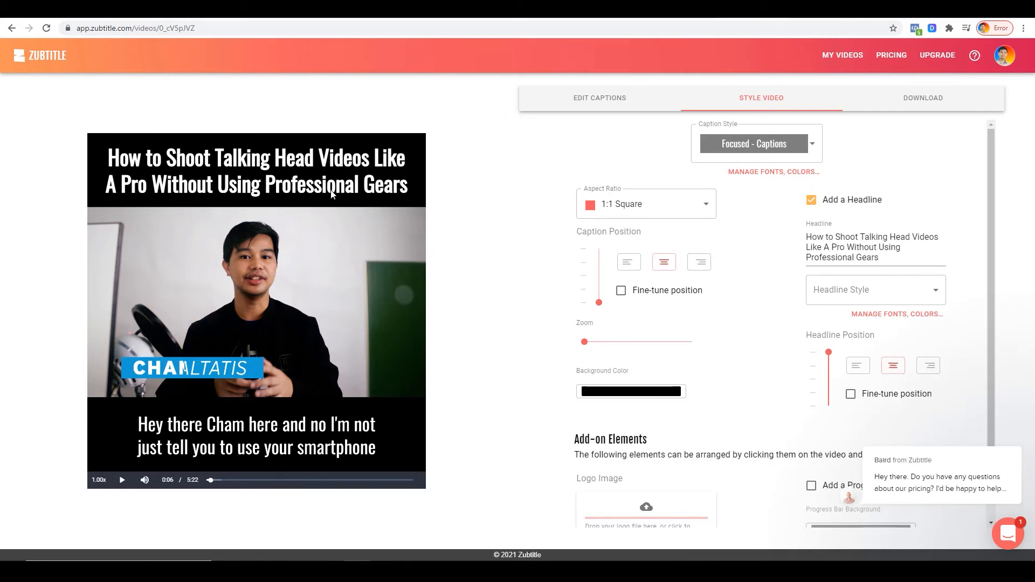
Step: Upload the "teachable logo" PNG as the logo image and place it centred below the caption text
scroll(647, 343, "down", 1)
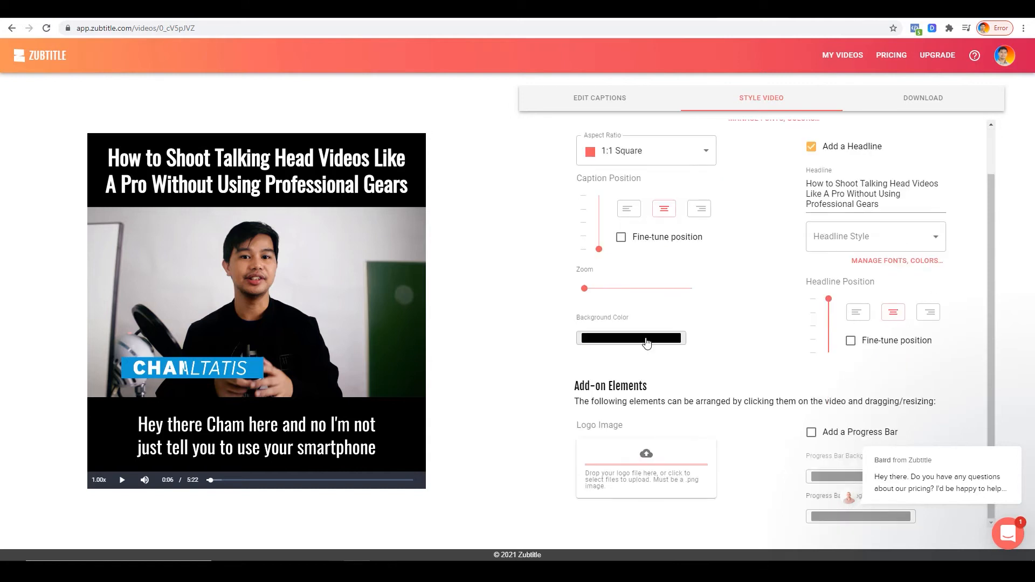
scroll(701, 322, "up", 1)
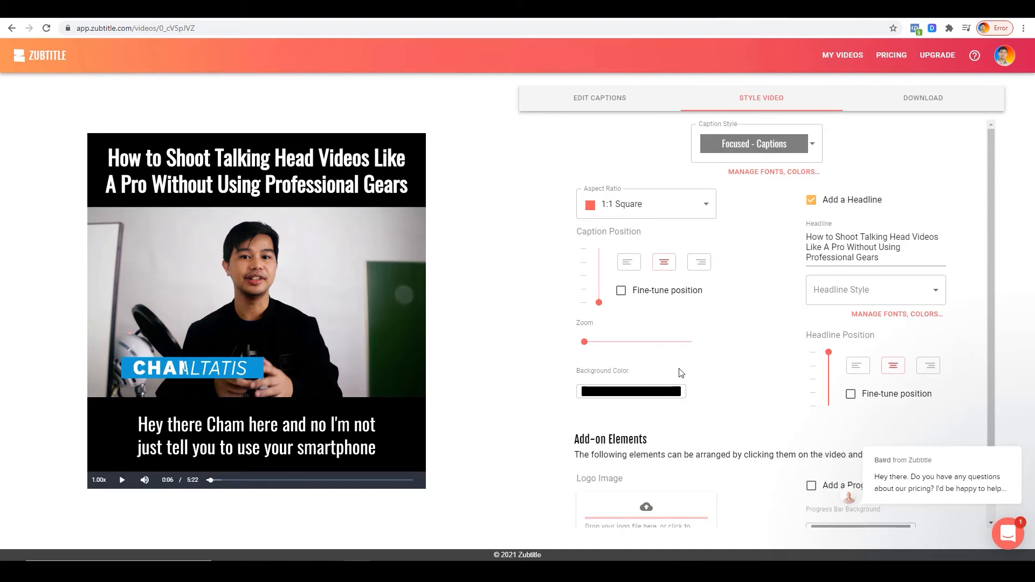
scroll(754, 371, "down", 1)
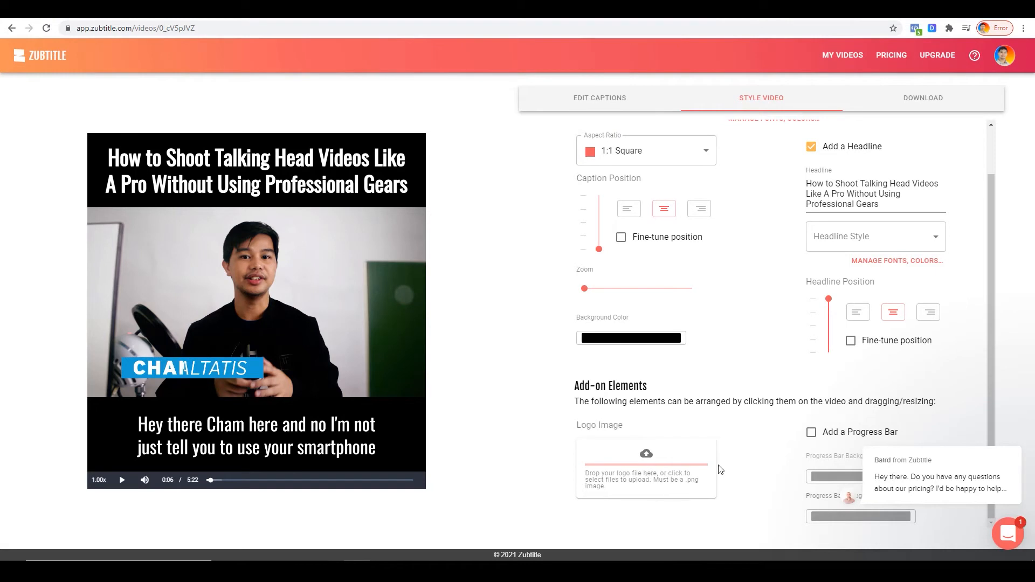
left_click(658, 468)
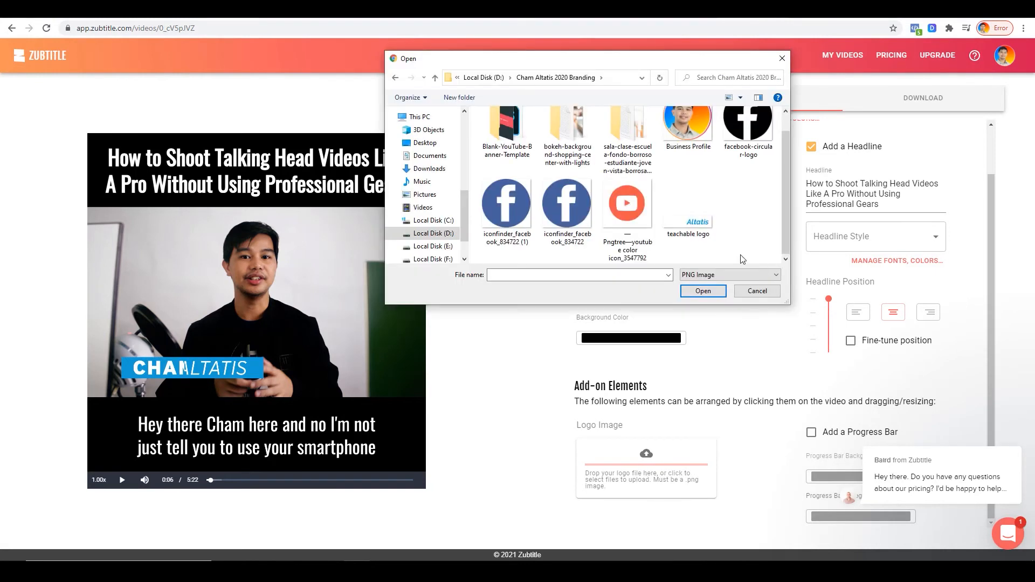
left_click(688, 208)
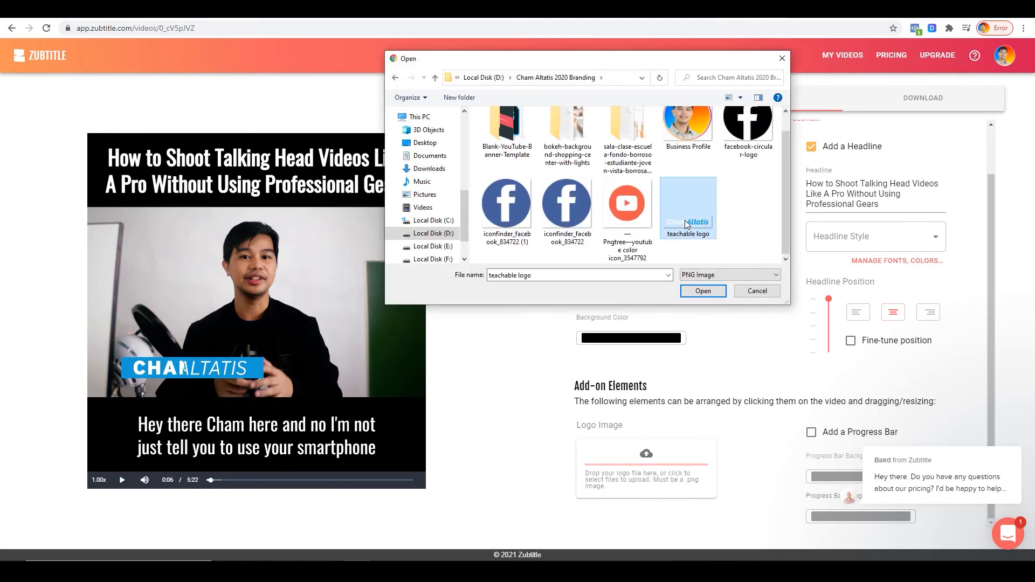
left_click(704, 291)
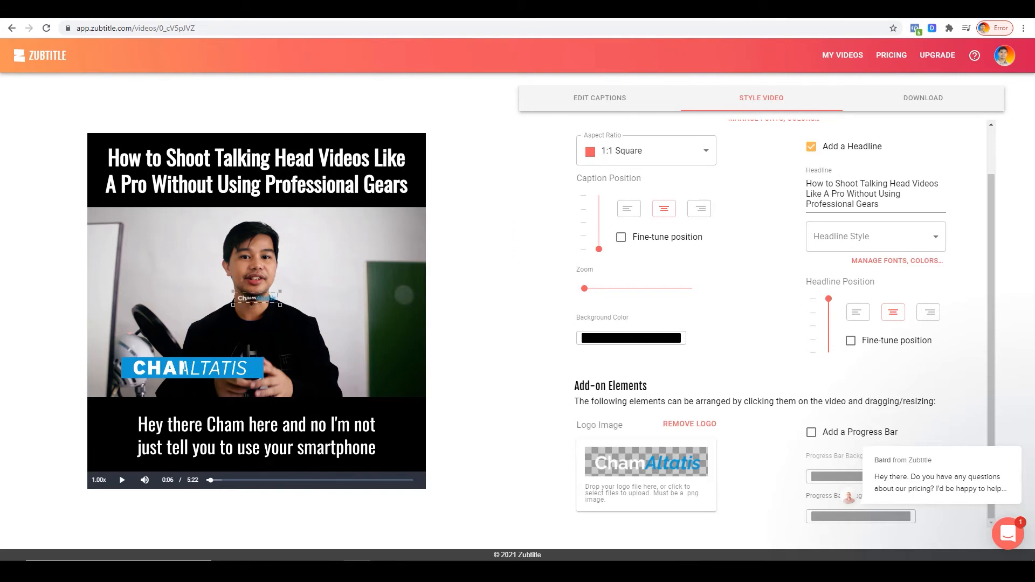
left_click_drag(262, 298, 245, 465)
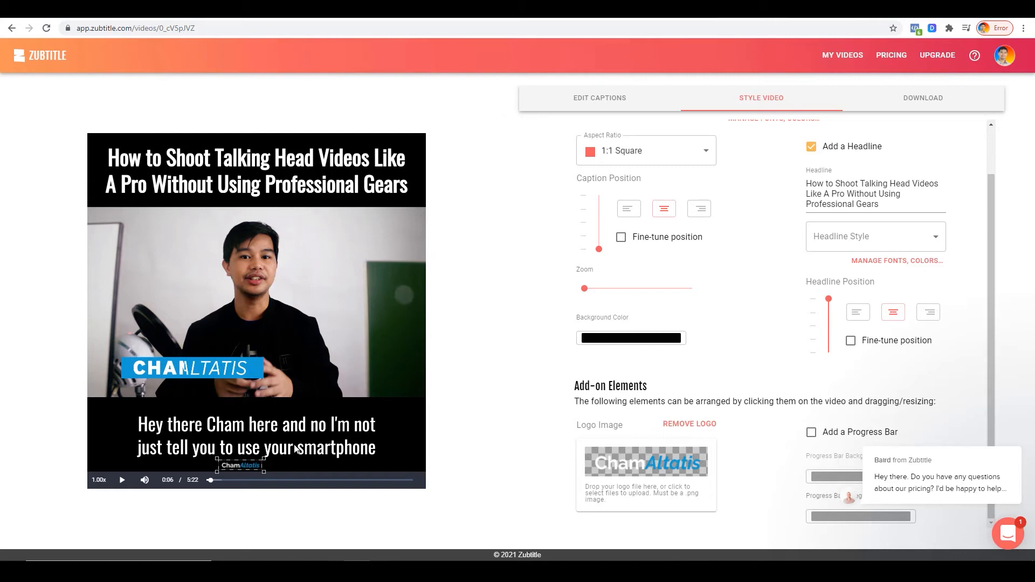
left_click(463, 441)
Step: Add a progress bar and place it along the lower edge of the footage, just above the caption
mouse_move(1012, 454)
left_click(812, 431)
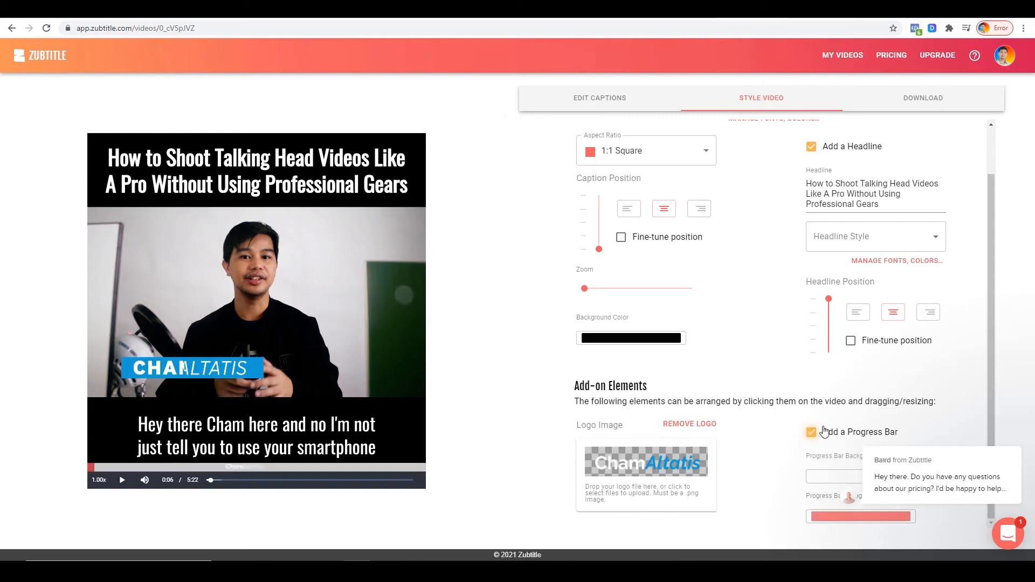
left_click(838, 517)
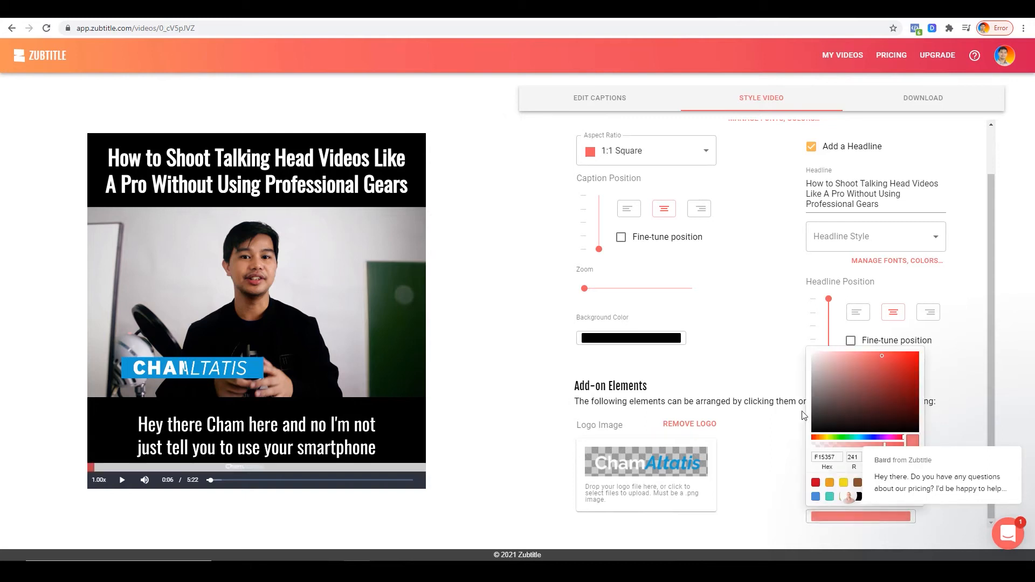
left_click(342, 469)
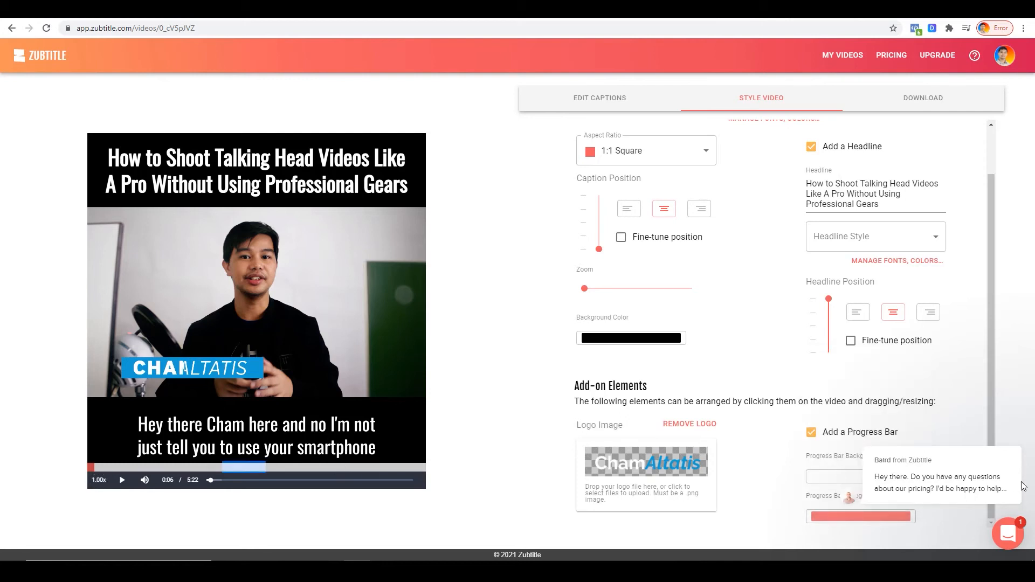
left_click_drag(99, 467, 105, 400)
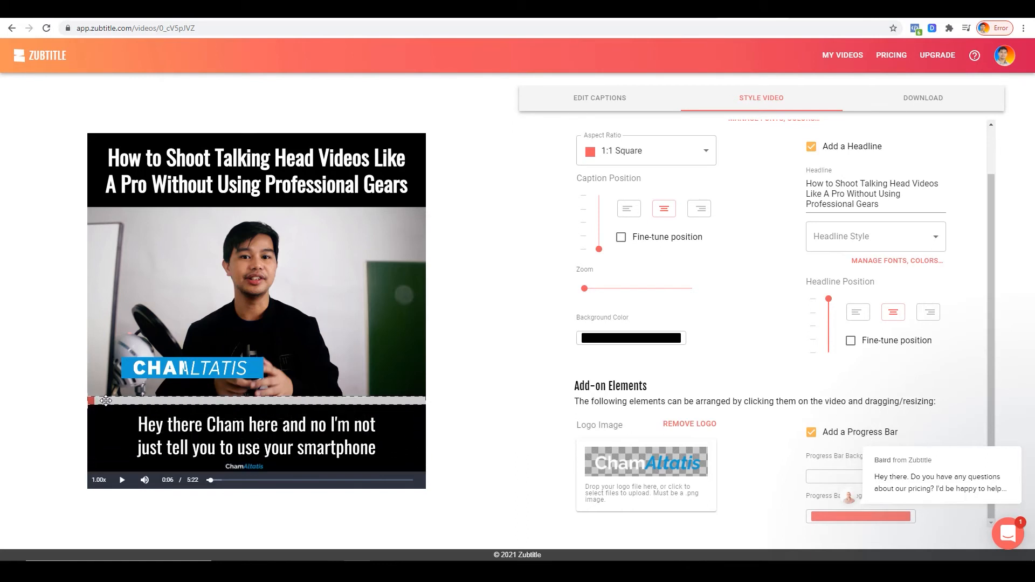
Step: Set the progress bar's foreground colour to blue 4AA7E2 and go to the download options
left_click(852, 515)
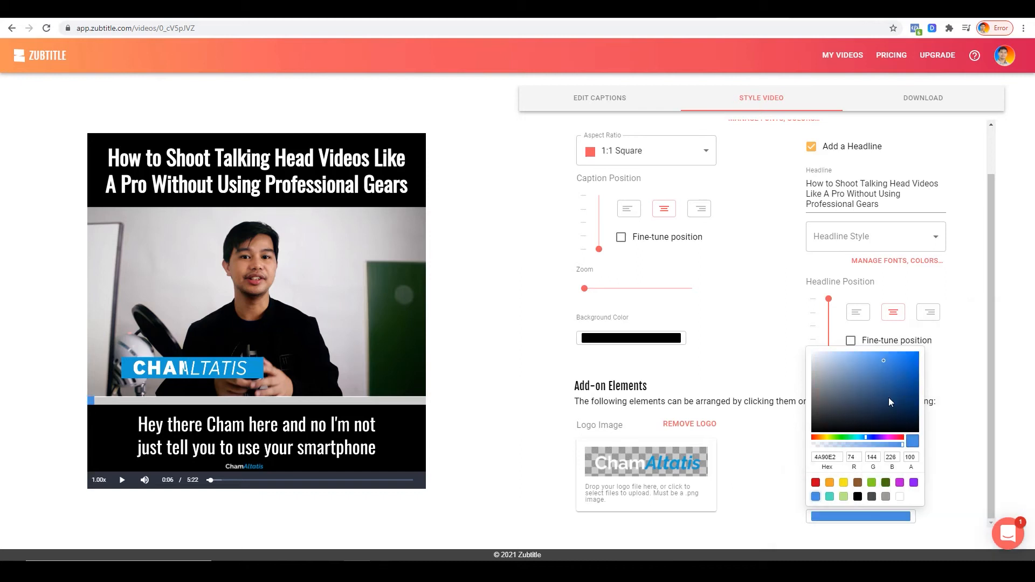
left_click(863, 437)
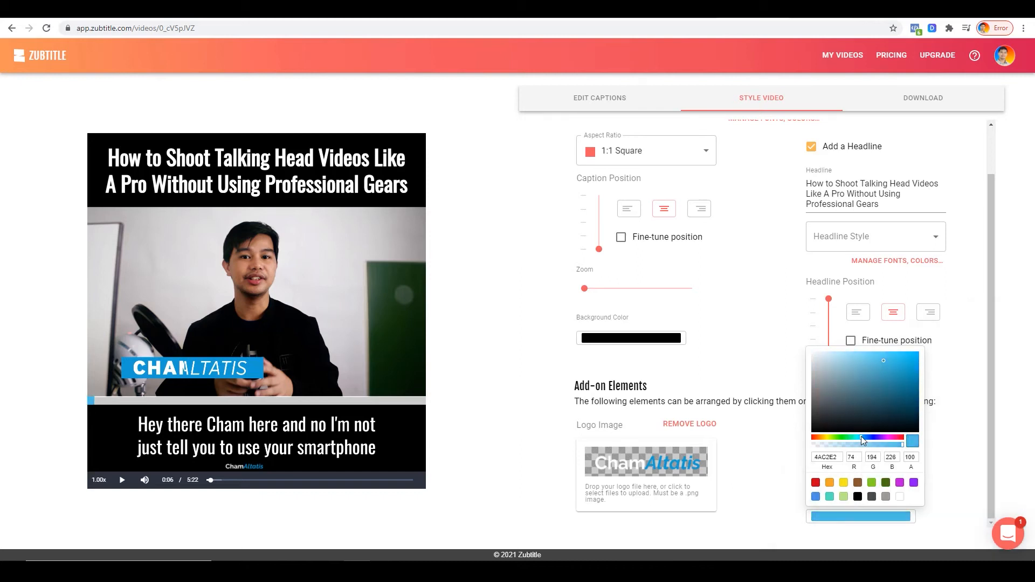
left_click(864, 437)
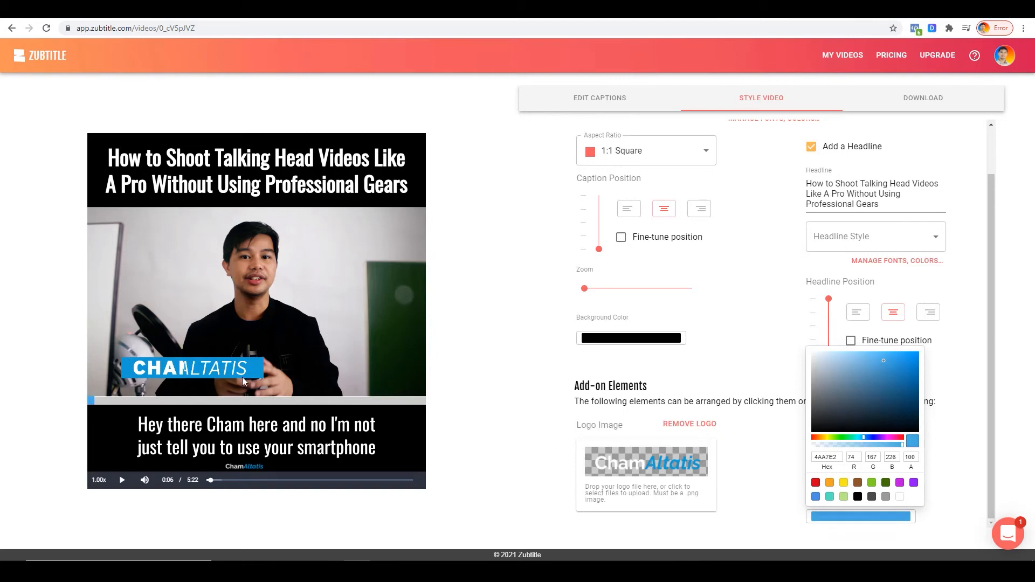
left_click(525, 391)
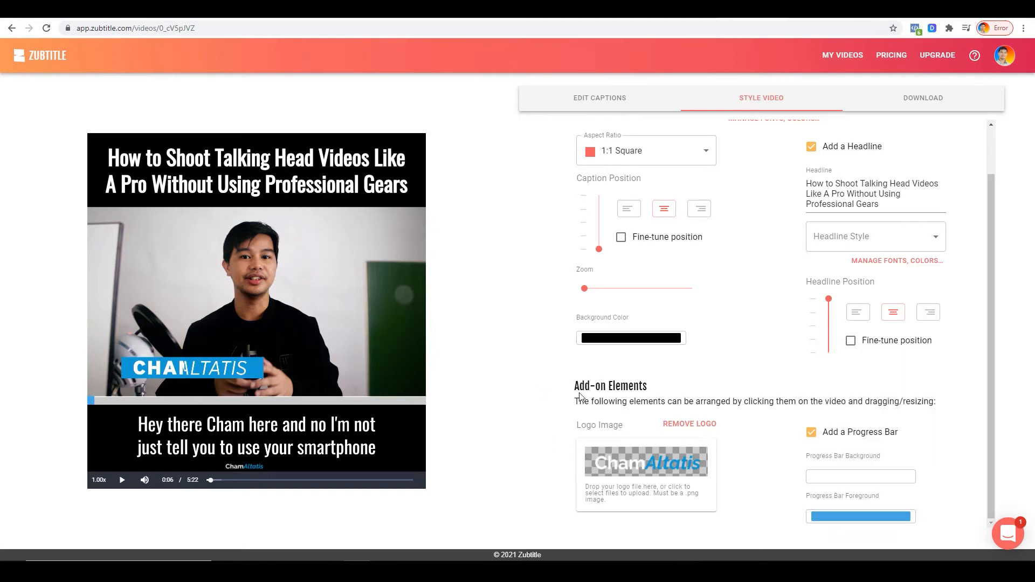
scroll(829, 135, "up", 1)
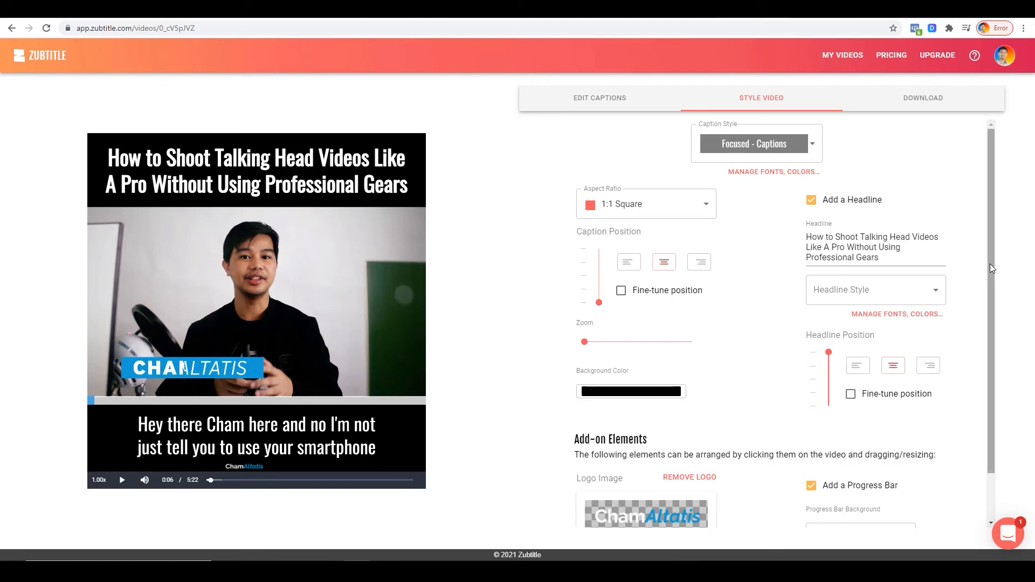
left_click(921, 99)
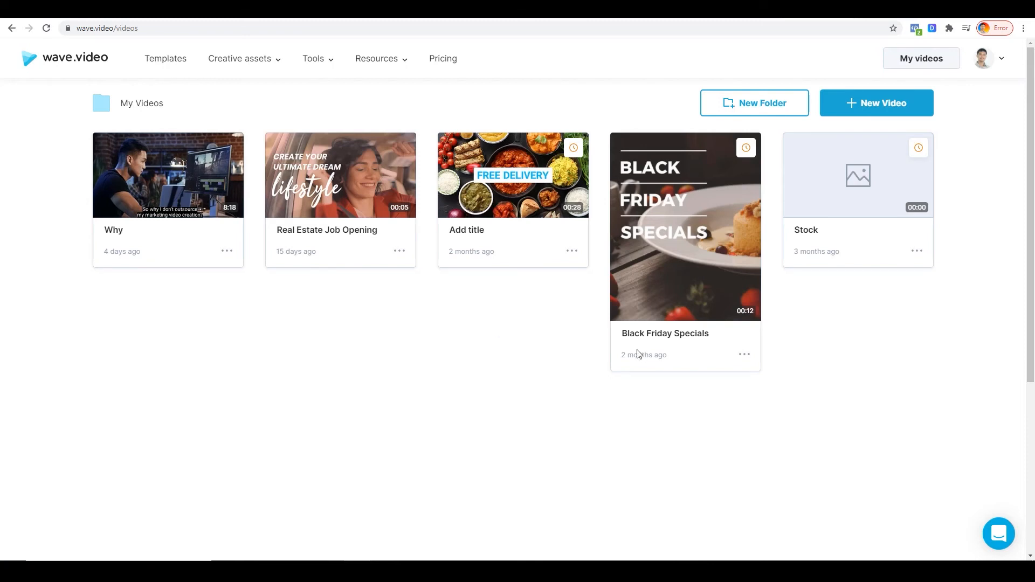
Step: Switch to wave.video, open the "Why" video in the editor and show its captions
left_click(165, 178)
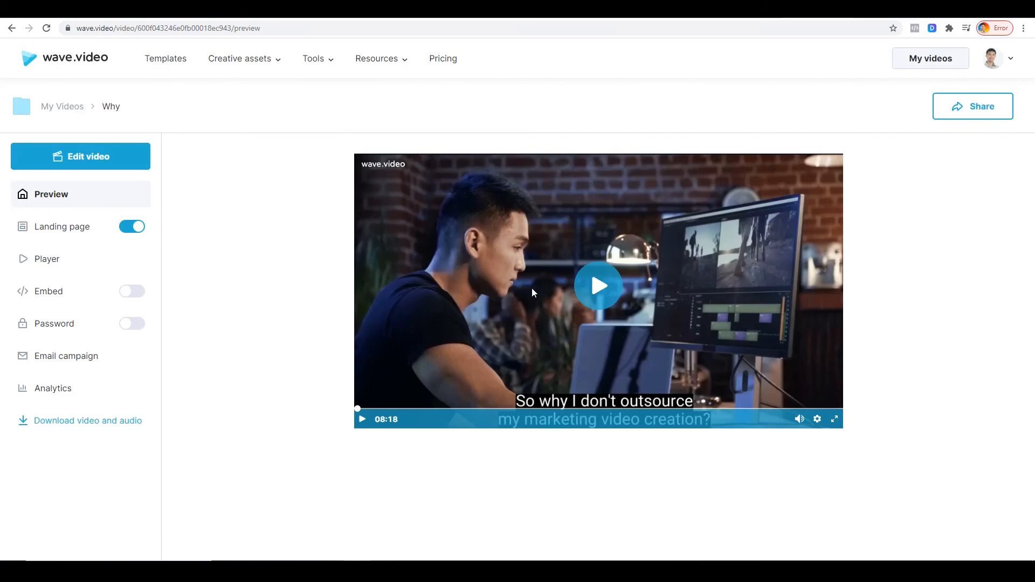
left_click(94, 161)
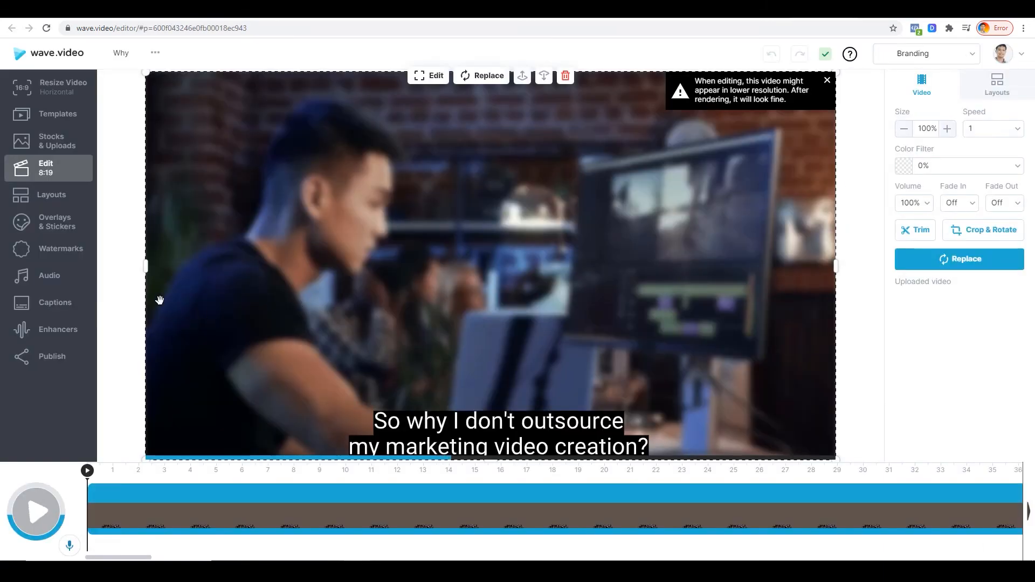
left_click(48, 305)
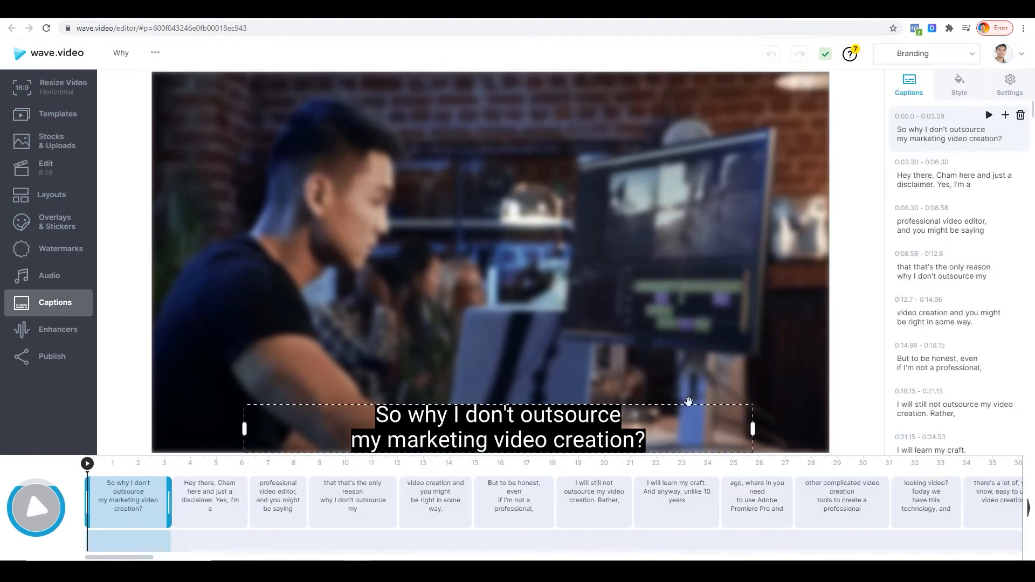
Step: Review the timed caption list of the "Why" video and play its opening seconds
scroll(950, 253, "down", 3)
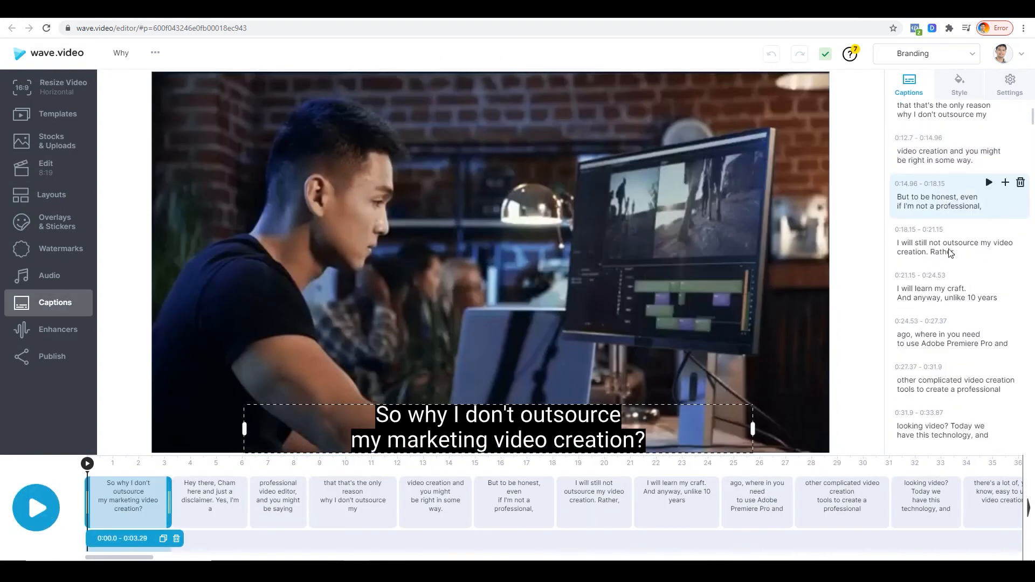
scroll(949, 250, "down", 2)
scroll(947, 255, "up", 4)
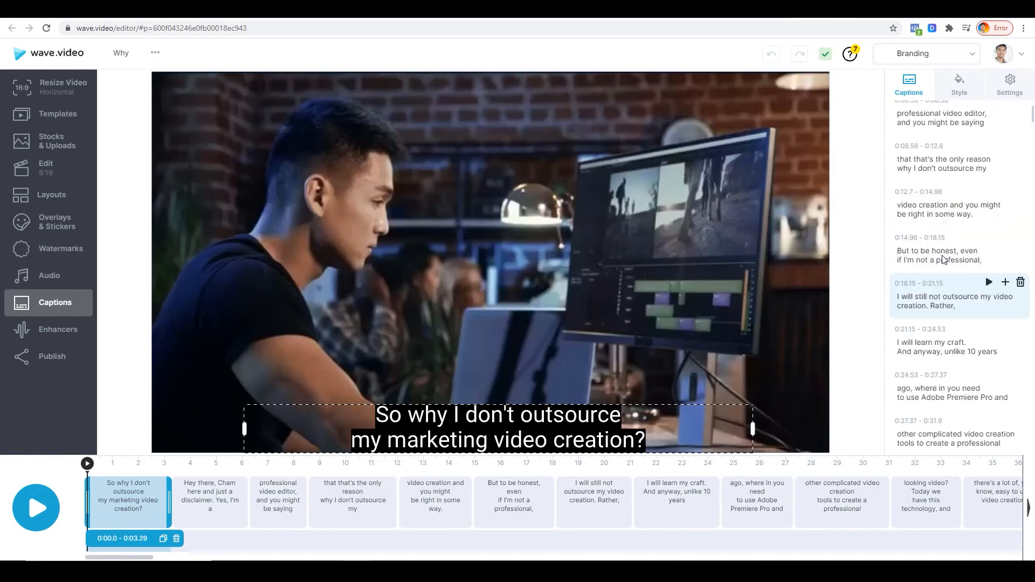
scroll(944, 260, "up", 1)
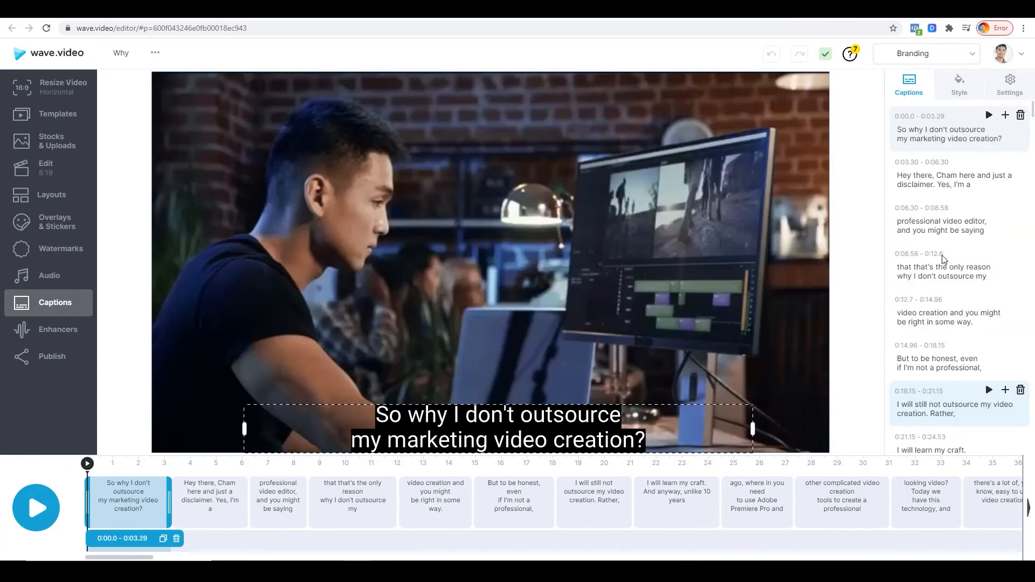
mouse_move(986, 294)
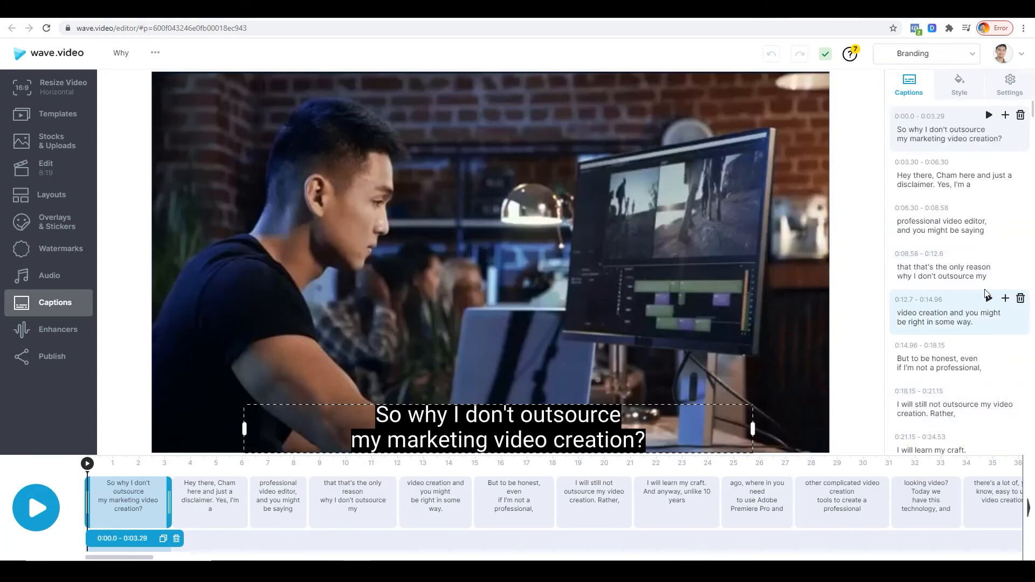
left_click(37, 514)
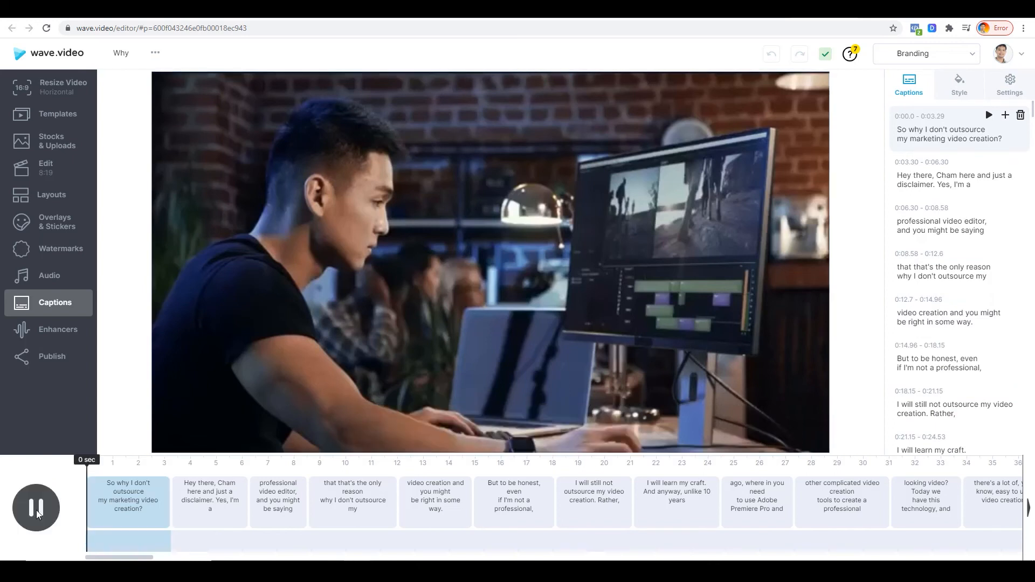
left_click(37, 510)
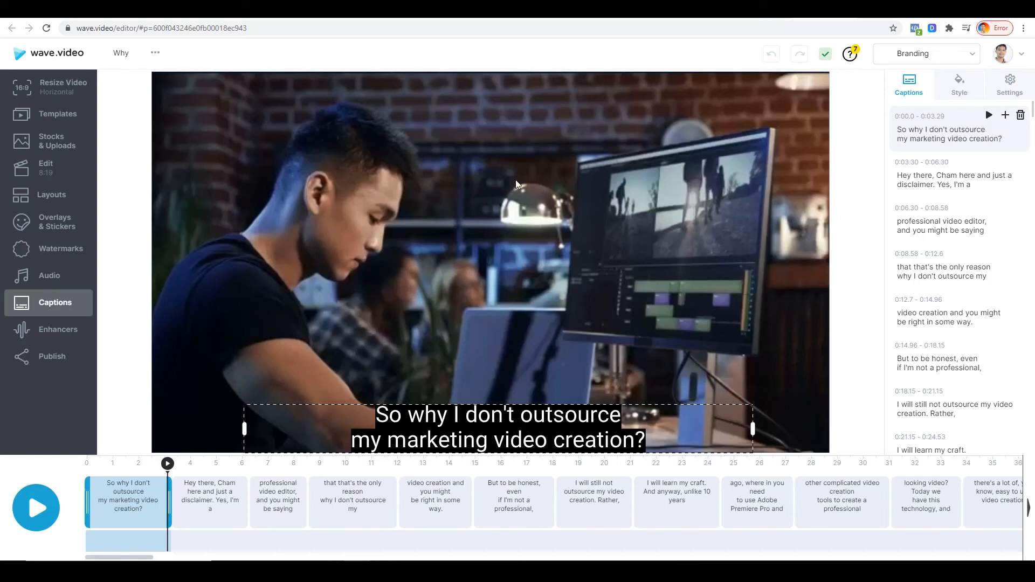
Step: Switch to Adobe Premiere Pro and preview Sequence 11 at about 00;01;26;27 and 00;03;01;13
left_click(144, 275)
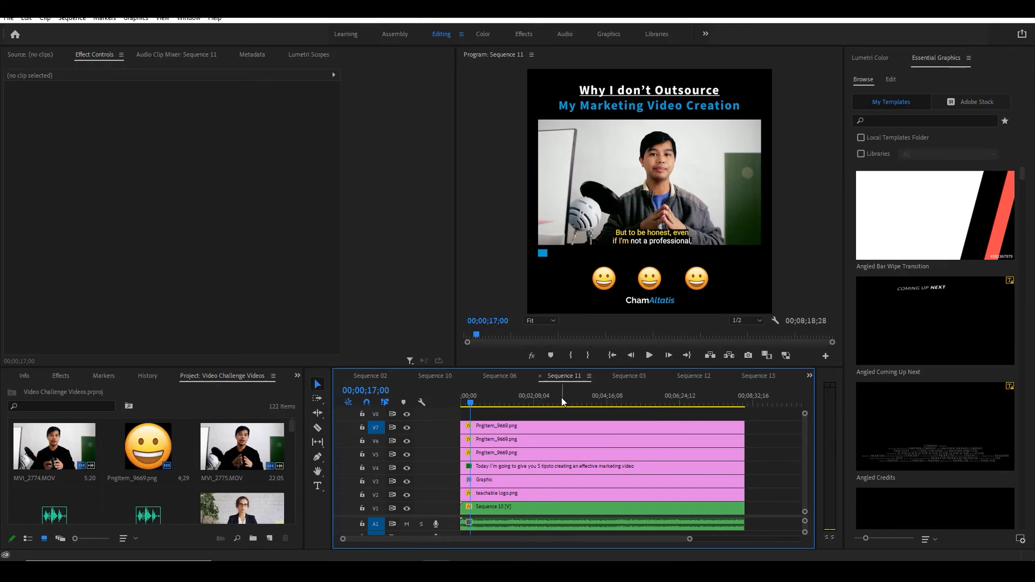
left_click(510, 400)
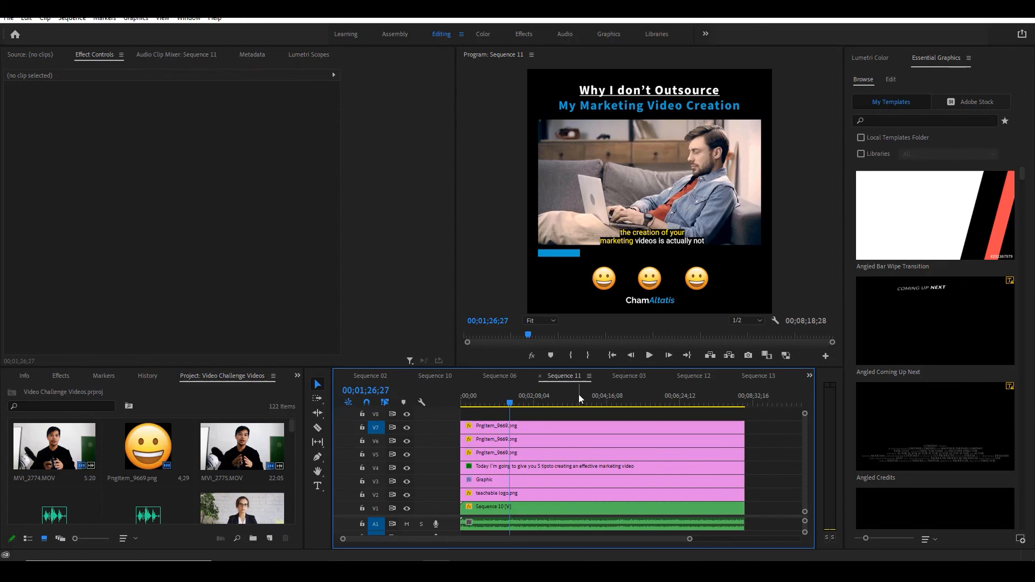
left_click(565, 395)
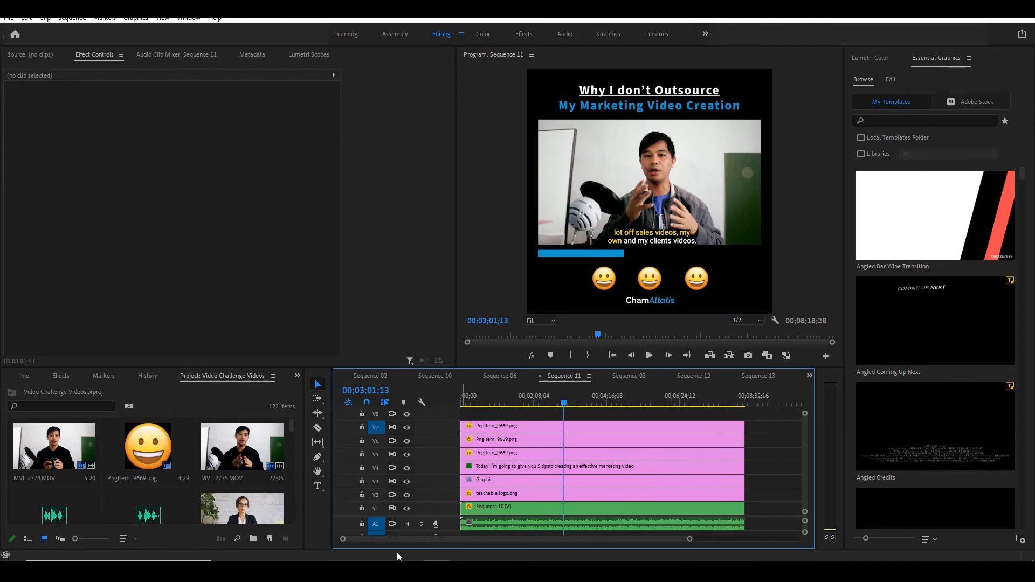
Step: Switch to Covrr Studio, browse the templates for 1:1 on 16:9 and use the "Ready to 10x your biz?" template
left_click(376, 571)
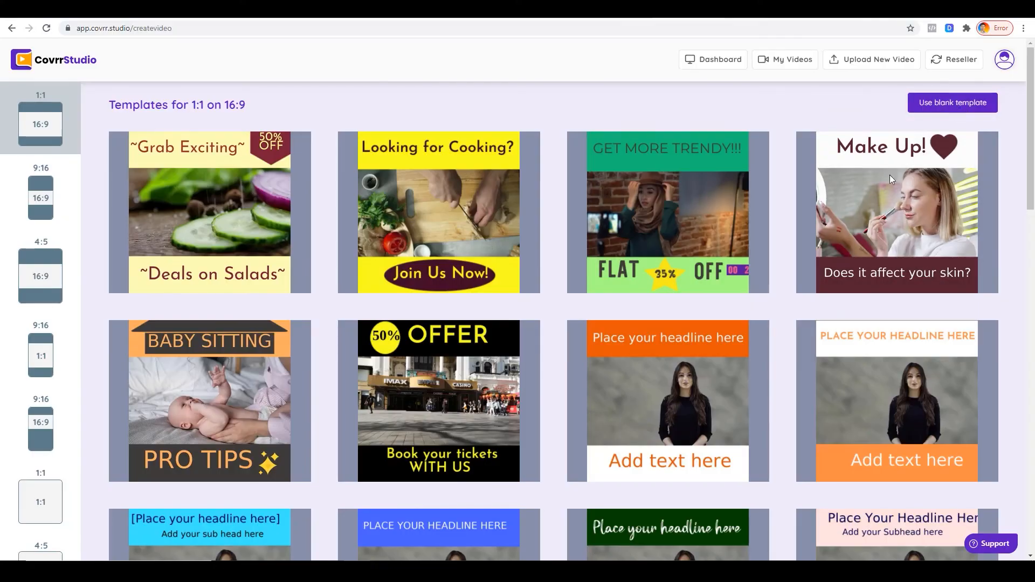
scroll(365, 238, "down", 17)
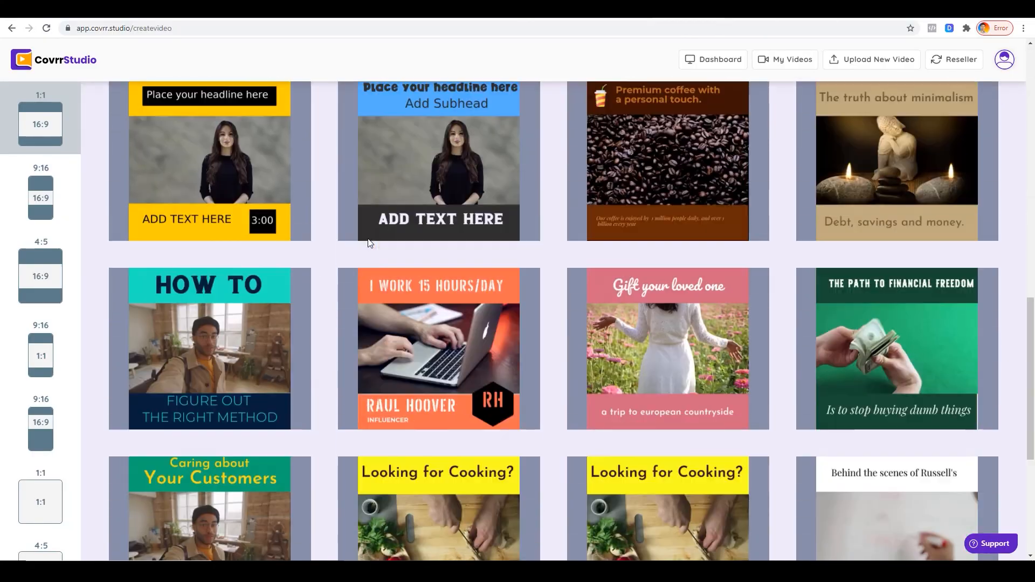
scroll(956, 395, "up", 17)
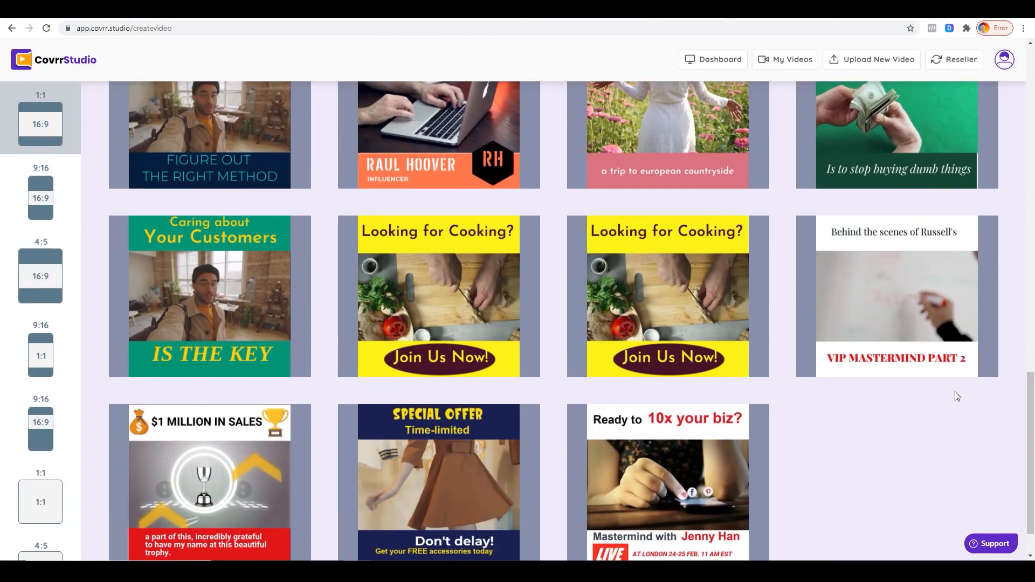
scroll(956, 393, "down", 17)
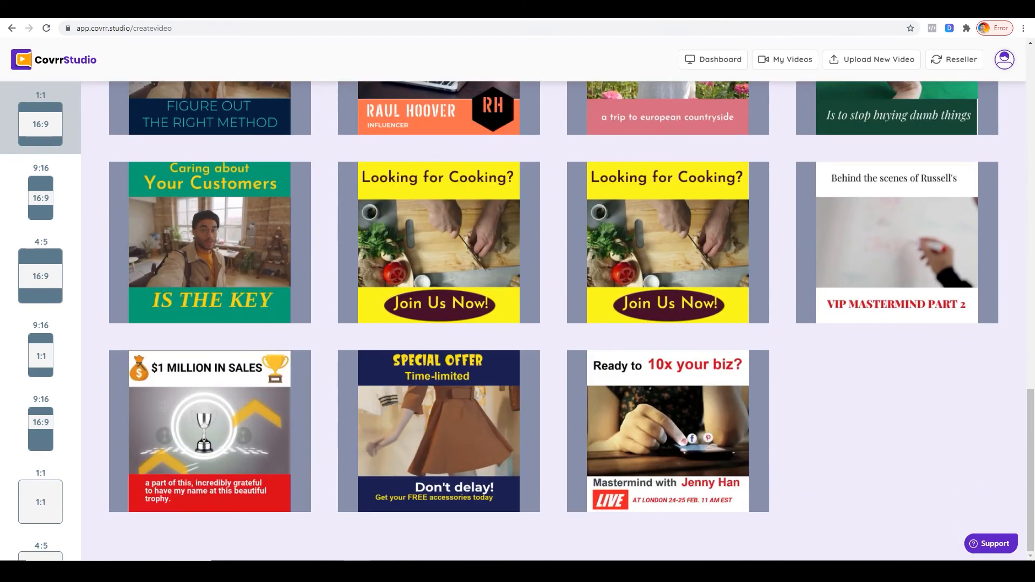
mouse_move(785, 455)
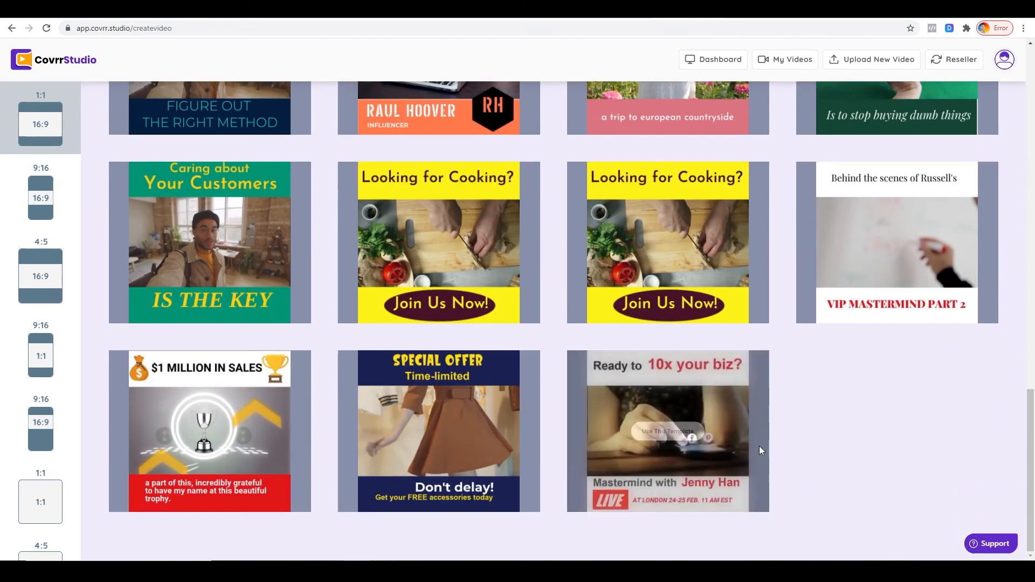
left_click(675, 433)
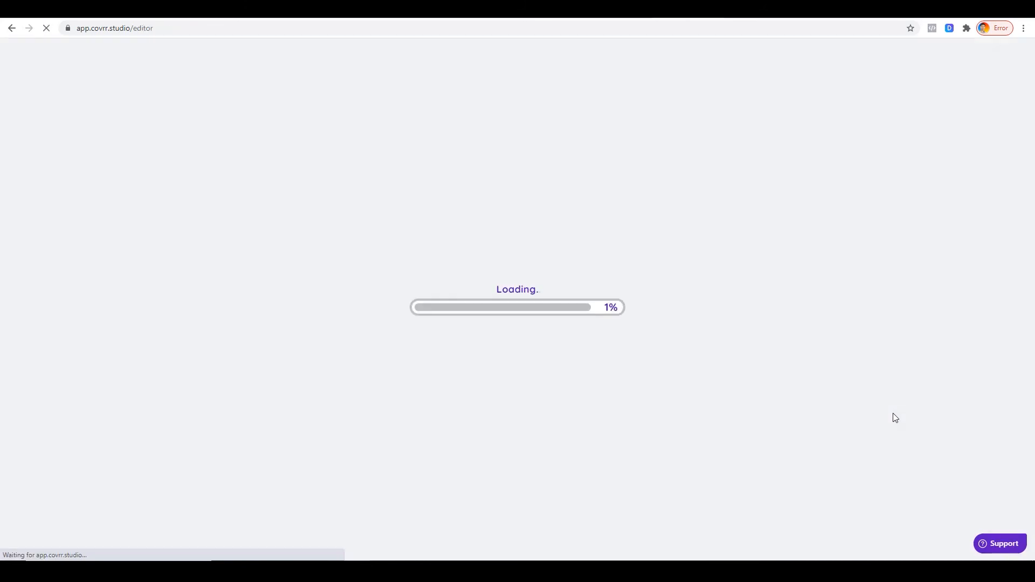